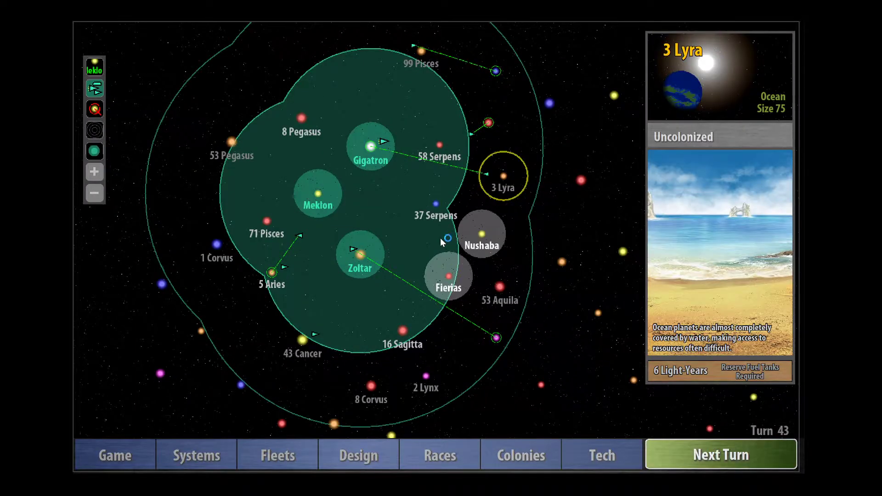
# - Survey the galaxy, check the fleet at 43 Cancer and 5 Aries, then open Meklon's colony panel
pyautogui.moveTo(372, 218); pyautogui.dragTo(342, 271)
pyautogui.moveTo(277, 327); pyautogui.dragTo(307, 262)
pyautogui.click(315, 320)
pyautogui.moveTo(306, 332)
pyautogui.moveTo(272, 262)
pyautogui.moveTo(375, 61); pyautogui.dragTo(335, 115)
pyautogui.click(282, 237)
# - Put all of Meklon's spending into research, then inspect Zoltar and the fleet and planet at 5 Aries
pyautogui.click(741, 282)
pyautogui.click(248, 295)
pyautogui.click(321, 295)
pyautogui.click(317, 298)
pyautogui.click(242, 306)
pyautogui.click(231, 314)
# - Reselect Meklon, review the Mrrshan Khanate race report, and end the turn
pyautogui.moveTo(357, 275); pyautogui.dragTo(361, 242)
pyautogui.moveTo(396, 107)
pyautogui.mouseDown()
pyautogui.moveTo(412, 115)
pyautogui.moveTo(404, 102)
pyautogui.mouseUp()
pyautogui.click(290, 192)
pyautogui.click(440, 455)
pyautogui.click(678, 221)
pyautogui.click(723, 453)
pyautogui.click(720, 465)
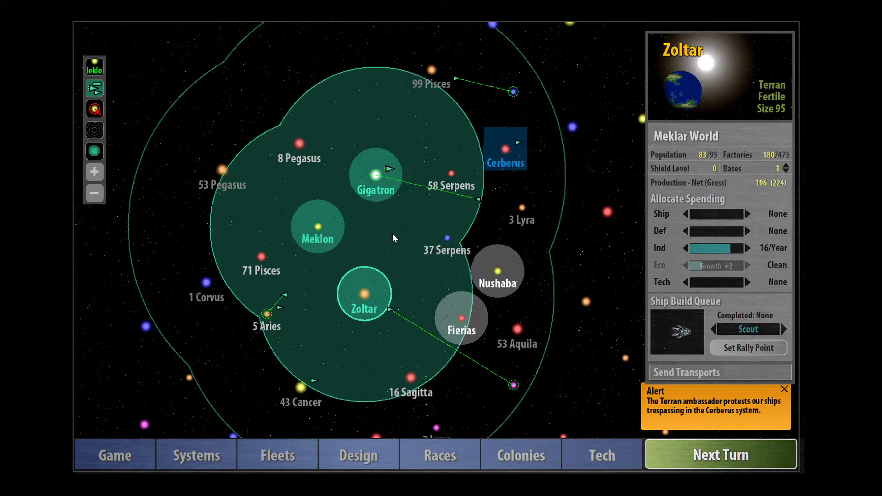
# - Return to Zoltar, end the turn, and leave the Cerberus combat screen
pyautogui.moveTo(390, 169)
pyautogui.click(392, 223)
pyautogui.click(715, 467)
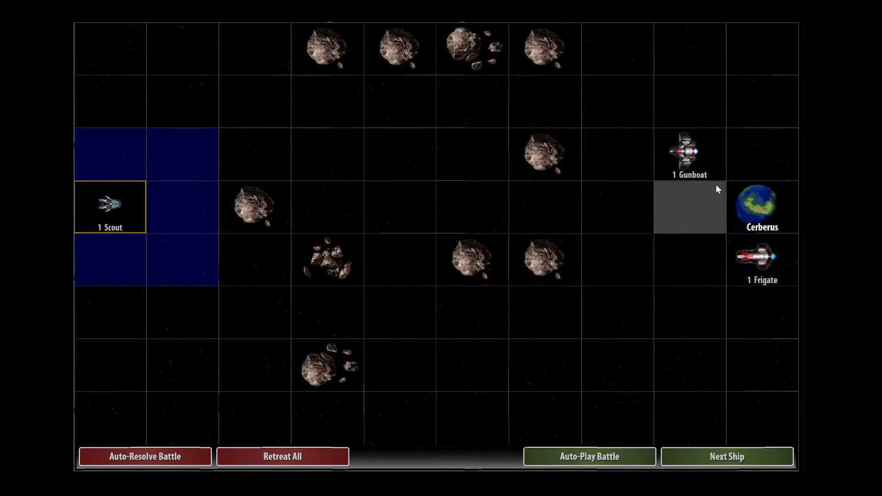
pyautogui.moveTo(765, 209)
pyautogui.click(282, 456)
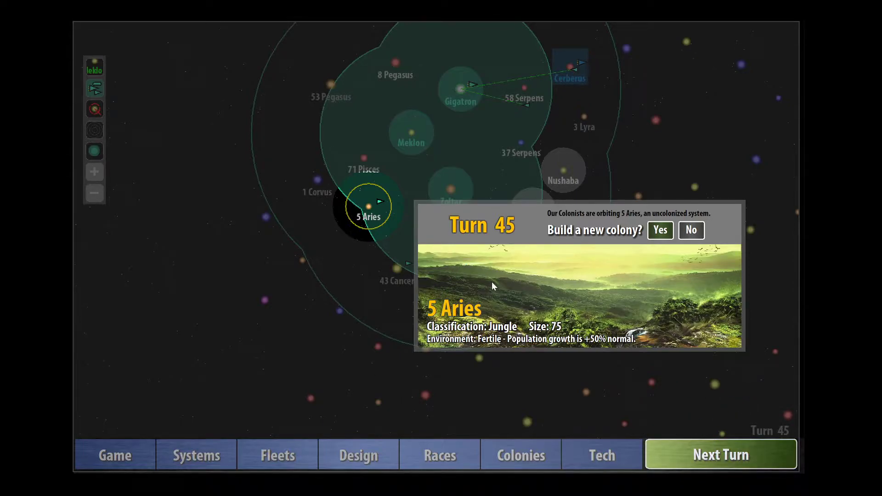
# - Found a colony on 5 Aries and rename it Mainframe
pyautogui.click(660, 230)
pyautogui.press('BackSpace')
pyautogui.press('BackSpace')
pyautogui.press('BackSpace')
pyautogui.press('BackSpace')
pyautogui.press('BackSpace')
pyautogui.press('BackSpace')
pyautogui.write('Mainfra')
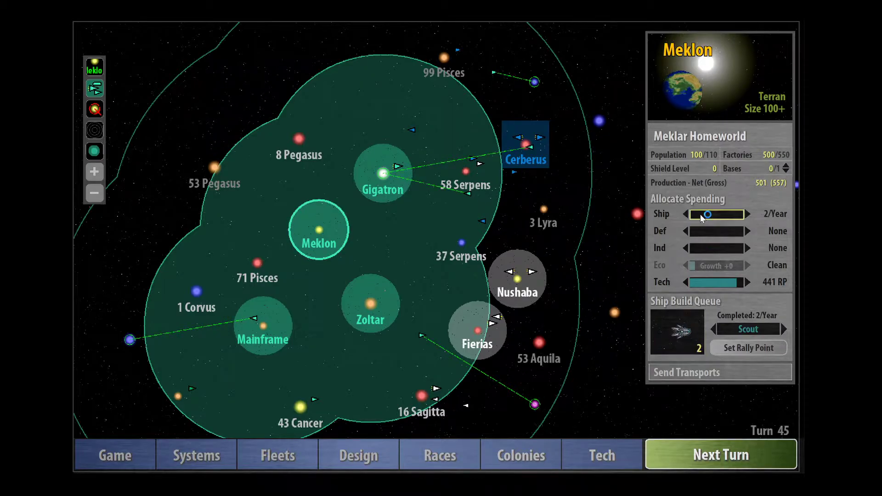
# - Select Gigatron and pan the star map toward Mainframe
pyautogui.click(367, 196)
pyautogui.moveTo(255, 340); pyautogui.dragTo(323, 266)
# - Send a transport of 35 population from Zoltar to Mainframe
pyautogui.click(680, 372)
pyautogui.click(322, 269)
pyautogui.click(728, 175)
pyautogui.scroll(10, 728, 174)
pyautogui.moveTo(731, 173); pyautogui.dragTo(753, 173)
pyautogui.click(688, 372)
# - Rebalance Zoltar's spending: unlock ecology, raise industry, and set research to 9 RP
pyautogui.click(672, 265)
pyautogui.scroll(9, 717, 264)
pyautogui.scroll(-8, 718, 264)
pyautogui.scroll(4, 729, 249)
pyautogui.moveTo(410, 202); pyautogui.dragTo(369, 259)
pyautogui.moveTo(698, 281); pyautogui.dragTo(709, 284)
pyautogui.scroll(-2, 717, 282)
pyautogui.moveTo(735, 248); pyautogui.dragTo(738, 250)
pyautogui.click(720, 281)
pyautogui.click(719, 281)
# - Check Meklon and Zoltar, then end the turn
pyautogui.moveTo(352, 370); pyautogui.dragTo(402, 277)
pyautogui.click(379, 151)
pyautogui.click(425, 225)
pyautogui.moveTo(462, 133); pyautogui.dragTo(432, 126)
pyautogui.click(718, 455)
# - Dismiss the production summary and split a single scout off Meklon's scout fleet
pyautogui.click(561, 359)
pyautogui.click(348, 149)
pyautogui.click(719, 289)
# - Deploy the single Scout to the unexplored southern star, 8 years away, and close the fleet panel
pyautogui.moveTo(265, 324); pyautogui.dragTo(278, 232)
pyautogui.click(366, 344)
pyautogui.moveTo(337, 124); pyautogui.dragTo(374, 108)
pyautogui.click(241, 259)
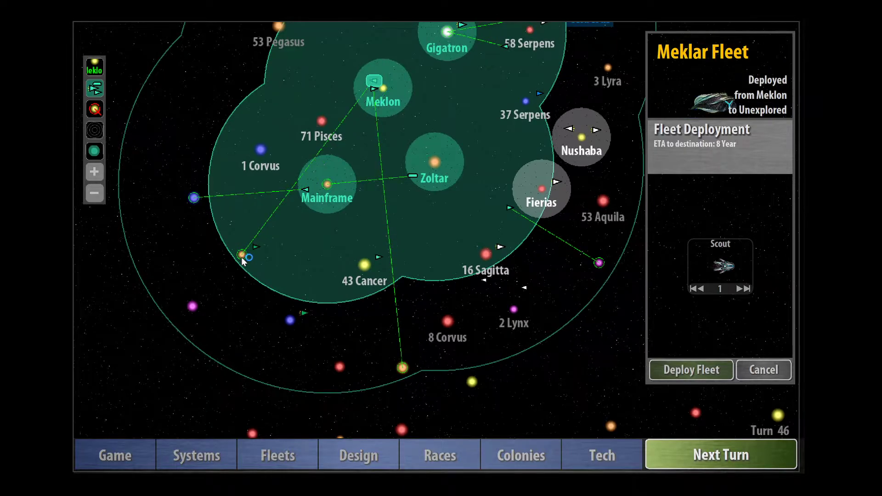
pyautogui.click(762, 370)
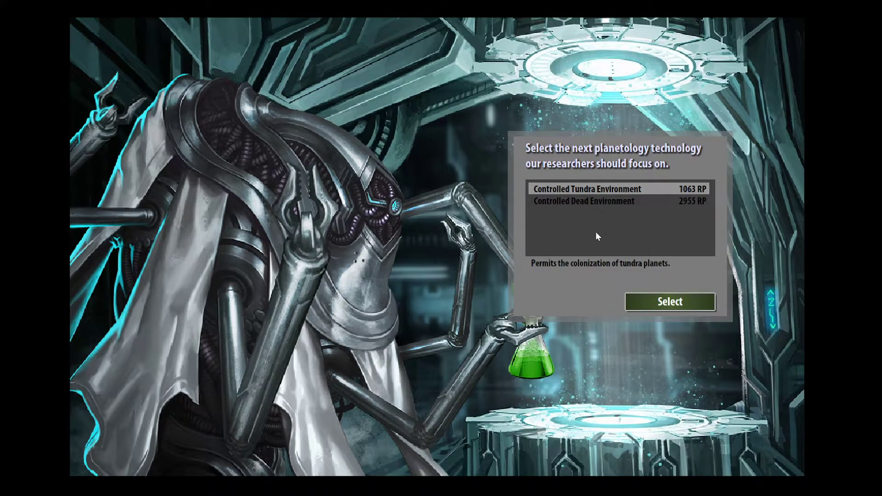
# - Choose Controlled Dead Environment as the next planetology research
pyautogui.click(558, 201)
pyautogui.click(650, 298)
pyautogui.moveTo(457, 212); pyautogui.dragTo(419, 385)
# - Open the Systems overview and switch between its Explore and Expand views
pyautogui.click(189, 457)
pyautogui.click(248, 39)
pyautogui.click(372, 33)
# - Browse the Systems overview's Exploit, Expand and Explore views
pyautogui.moveTo(370, 161); pyautogui.dragTo(364, 70)
pyautogui.click(488, 44)
pyautogui.click(338, 37)
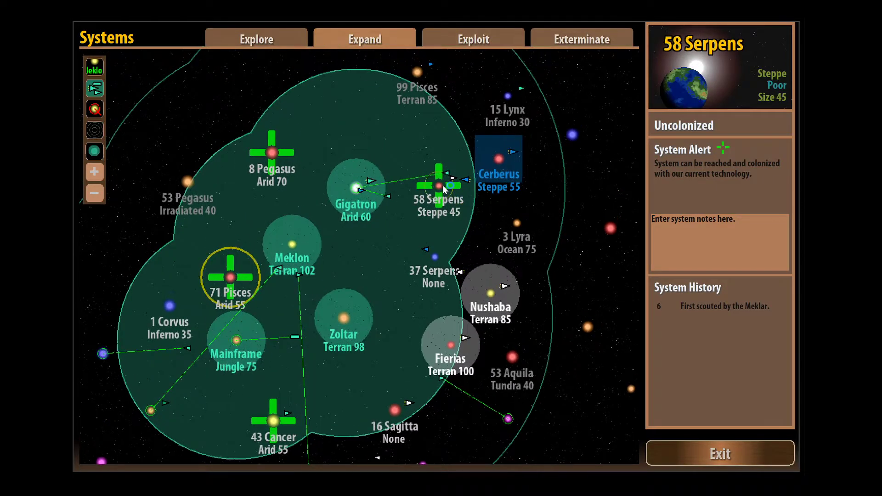
pyautogui.moveTo(362, 379); pyautogui.dragTo(350, 279)
pyautogui.moveTo(381, 177); pyautogui.dragTo(410, 220)
pyautogui.click(262, 39)
# - Return to the galaxy map, select Meklon, and pan to reveal Calembel, Ringlo and Nazin
pyautogui.click(707, 452)
pyautogui.moveTo(394, 259); pyautogui.dragTo(451, 166)
pyautogui.click(386, 165)
pyautogui.moveTo(370, 360)
pyautogui.moveTo(409, 341); pyautogui.dragTo(419, 218)
# - Inspect the southern systems and the scout fleet near 43 Cancer
pyautogui.moveTo(481, 342)
pyautogui.moveTo(415, 320)
pyautogui.moveTo(345, 317)
pyautogui.moveTo(374, 236)
pyautogui.click(391, 212)
pyautogui.click(400, 202)
pyautogui.moveTo(406, 131); pyautogui.dragTo(406, 172)
# - Set Zoltar's ecology to Clean, max ship spending for a Fighter yearly, and rally at 43 Cancer
pyautogui.click(449, 154)
pyautogui.scroll(-2, 719, 267)
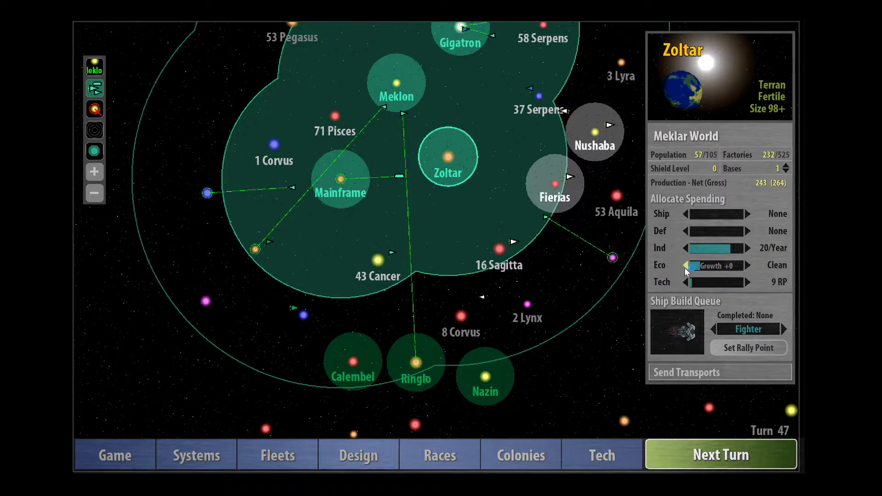
pyautogui.click(659, 265)
pyautogui.click(731, 215)
pyautogui.click(749, 347)
pyautogui.click(377, 276)
pyautogui.click(379, 261)
pyautogui.click(373, 262)
# - Send the Meklar fleet at Gigatron to 58 Serpens
pyautogui.moveTo(337, 63); pyautogui.dragTo(295, 180)
pyautogui.click(432, 149)
pyautogui.click(419, 145)
pyautogui.click(435, 136)
pyautogui.click(435, 137)
pyautogui.click(501, 142)
pyautogui.click(691, 369)
pyautogui.press('Escape')
# - Reselect Zoltar and look around the galaxy map back toward Meklon
pyautogui.click(406, 275)
pyautogui.moveTo(379, 282); pyautogui.dragTo(425, 225)
pyautogui.scroll(-2, 425, 225)
pyautogui.moveTo(361, 405); pyautogui.dragTo(425, 343)
pyautogui.moveTo(462, 150); pyautogui.dragTo(390, 224)
pyautogui.scroll(1, 418, 227)
pyautogui.moveTo(254, 397); pyautogui.dragTo(270, 381)
pyautogui.moveTo(278, 243)
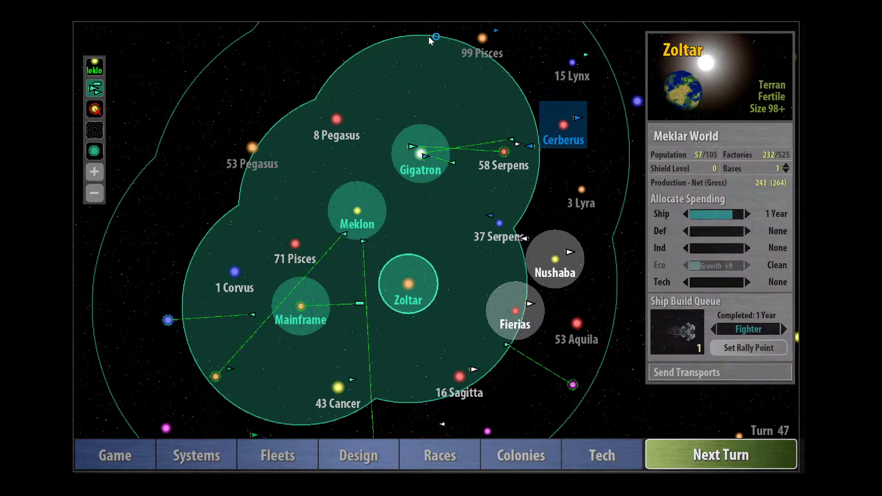
pyautogui.moveTo(427, 37); pyautogui.dragTo(372, 47)
pyautogui.moveTo(404, 327); pyautogui.dragTo(451, 269)
# - Cut Meklon's ship spending to one Colony Ship per year, raising research to 414 RP
pyautogui.click(354, 175)
pyautogui.click(724, 216)
pyautogui.scroll(-6, 723, 215)
pyautogui.scroll(-18, 722, 215)
pyautogui.scroll(1, 721, 215)
# - Cancel the deployment of the fleet near 15 Lynx and reselect Zoltar
pyautogui.moveTo(419, 163); pyautogui.dragTo(409, 188)
pyautogui.moveTo(277, 341); pyautogui.dragTo(287, 327)
pyautogui.scroll(-2, 290, 324)
pyautogui.moveTo(349, 318)
pyautogui.moveTo(436, 170); pyautogui.dragTo(386, 266)
pyautogui.click(501, 139)
pyautogui.rightClick(547, 245)
pyautogui.moveTo(359, 263); pyautogui.dragTo(405, 196)
pyautogui.click(401, 263)
# - End the turn and send the Meklon fleet to 43 Cancer
pyautogui.click(686, 456)
pyautogui.click(558, 332)
pyautogui.click(372, 196)
pyautogui.click(338, 352)
pyautogui.click(691, 370)
# - Cycle Meklon's build queue to Scout and put all its spending into research
pyautogui.click(452, 249)
pyautogui.click(674, 332)
pyautogui.click(674, 332)
pyautogui.click(675, 332)
pyautogui.click(741, 282)
# - Review the Mainframe and Zoltar colonies and the transports leaving Mainframe
pyautogui.moveTo(411, 327); pyautogui.dragTo(440, 262)
pyautogui.click(351, 225)
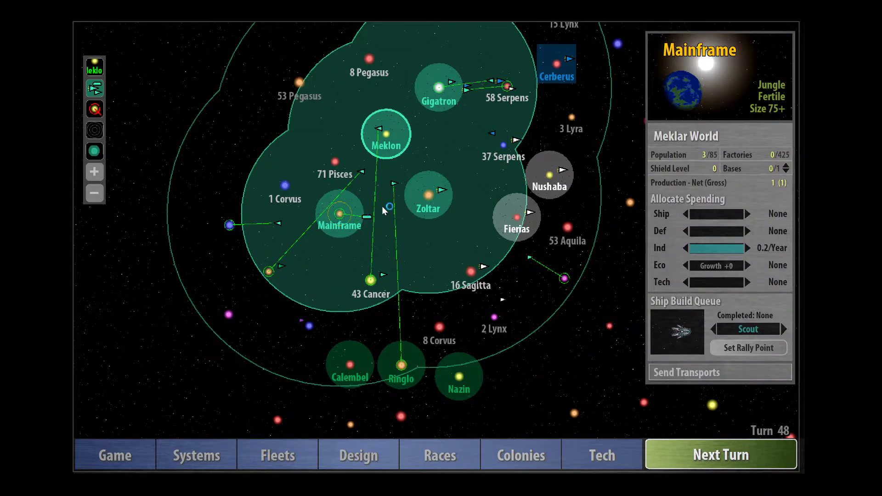
pyautogui.click(427, 197)
pyautogui.click(339, 214)
pyautogui.click(367, 220)
pyautogui.moveTo(437, 141); pyautogui.dragTo(424, 188)
# - Set Gigatron's ecology to Clean, raise its industry, and unlock its ecology slider
pyautogui.click(420, 135)
pyautogui.click(712, 267)
pyautogui.click(738, 249)
pyautogui.scroll(-4, 738, 251)
pyautogui.click(661, 266)
pyautogui.moveTo(451, 261); pyautogui.dragTo(482, 232)
pyautogui.click(450, 224)
pyautogui.moveTo(443, 277); pyautogui.dragTo(469, 247)
# - Select Zoltar and look over the technology research overview
pyautogui.click(471, 186)
pyautogui.click(588, 455)
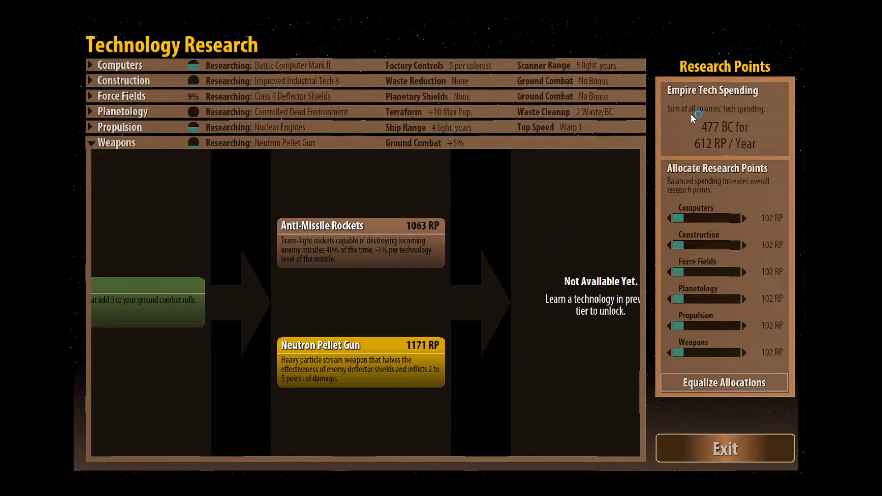
pyautogui.click(790, 455)
# - End the turn and trade Deep Space Scanner to the Mrrshan for Personal Deflector Shield
pyautogui.click(730, 454)
pyautogui.click(461, 321)
pyautogui.click(318, 420)
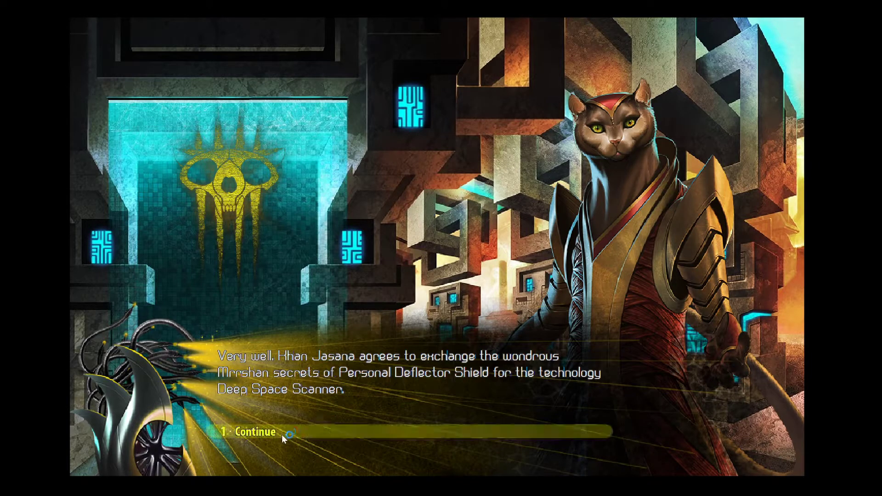
pyautogui.click(280, 434)
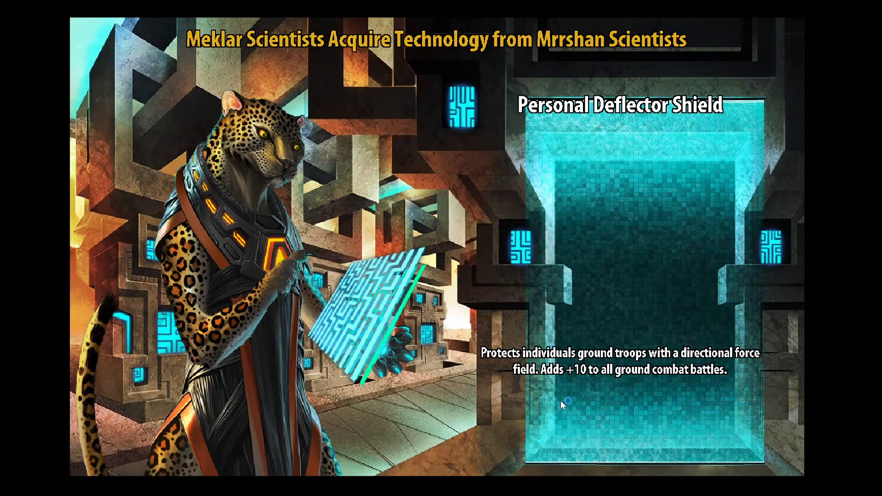
pyautogui.click(262, 224)
# - Inspect the Mrrshan fleet near 37 Serpens
pyautogui.moveTo(462, 222); pyautogui.dragTo(396, 273)
pyautogui.click(484, 191)
pyautogui.click(486, 190)
pyautogui.scroll(1, 411, 193)
pyautogui.press('Escape')
# - Raise Meklon's defence spending to keep a reserve, leaving 227 RP for research
pyautogui.click(353, 183)
pyautogui.click(719, 231)
pyautogui.scroll(-6, 711, 231)
pyautogui.scroll(4, 711, 231)
pyautogui.click(407, 141)
pyautogui.click(359, 185)
# - Send the Zoltar fighter fleet to 43 Cancer
pyautogui.moveTo(416, 288); pyautogui.dragTo(474, 248)
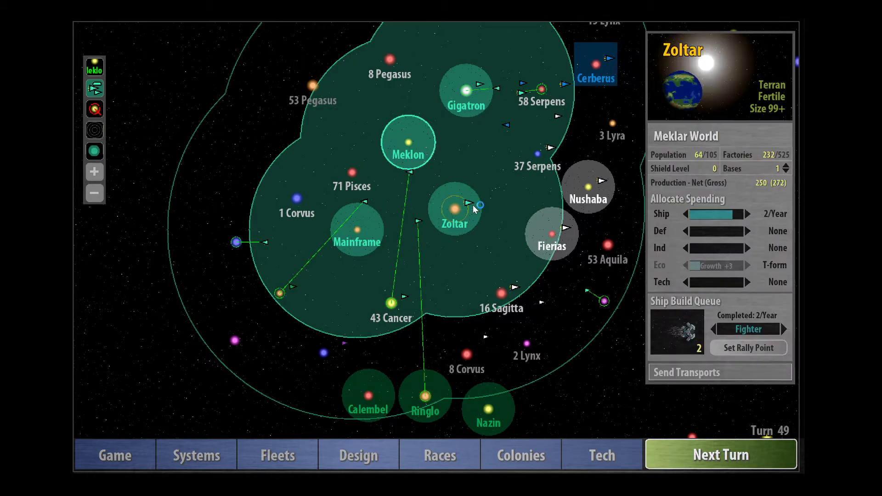
pyautogui.click(468, 202)
pyautogui.click(719, 370)
pyautogui.moveTo(476, 153); pyautogui.dragTo(434, 222)
pyautogui.click(425, 274)
pyautogui.click(372, 373)
pyautogui.doubleClick(357, 373)
pyautogui.click(772, 365)
# - Boost Zoltar's industry spending and set its ecology to Clean
pyautogui.click(419, 282)
pyautogui.click(730, 249)
pyautogui.scroll(4, 726, 251)
pyautogui.scroll(1, 723, 251)
pyautogui.click(660, 263)
pyautogui.scroll(-1, 734, 269)
# - Rebalance Gigatron: ecology Clean, industry near max, research nudged up to 24 RP
pyautogui.click(366, 222)
pyautogui.click(432, 168)
pyautogui.click(659, 265)
pyautogui.click(736, 249)
pyautogui.click(703, 266)
pyautogui.click(716, 265)
pyautogui.click(714, 282)
pyautogui.scroll(4, 713, 280)
pyautogui.click(714, 282)
pyautogui.moveTo(447, 222); pyautogui.dragTo(478, 151)
pyautogui.click(403, 146)
# - End the turn and dismiss the 40 Libra and 28 Serpens scout reports and spending notice
pyautogui.click(354, 235)
pyautogui.click(461, 93)
pyautogui.click(685, 447)
pyautogui.click(512, 271)
pyautogui.click(569, 275)
pyautogui.click(607, 276)
# - Shift Gigatron's spending from industry to research, lock research, and keep ecology Clean
pyautogui.moveTo(492, 158); pyautogui.dragTo(431, 155)
pyautogui.click(721, 248)
pyautogui.click(667, 284)
pyautogui.click(731, 250)
# - Check the Terran fleet beside Gigatron and review Meklon, Zoltar and Mainframe
pyautogui.click(418, 116)
pyautogui.click(418, 121)
pyautogui.click(384, 216)
pyautogui.click(292, 231)
pyautogui.moveTo(282, 293); pyautogui.dragTo(314, 300)
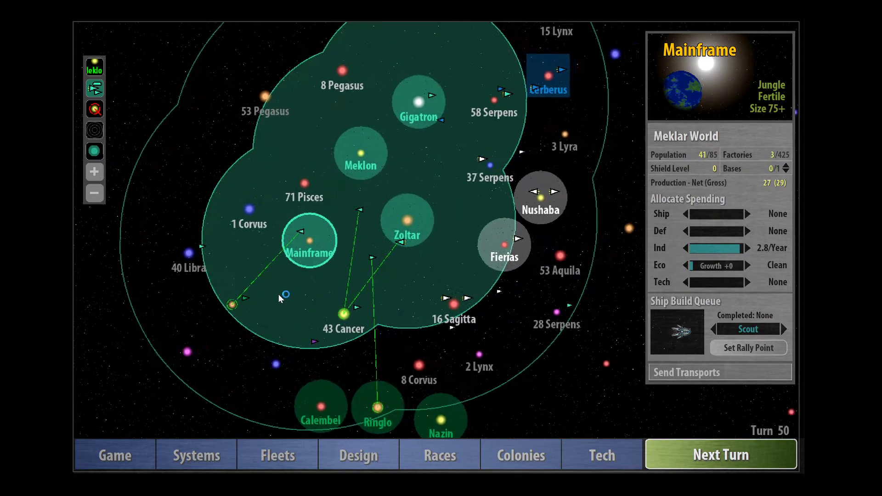
# - Compare Meklar status against the Mrrshan, the Darloks and all known empires
pyautogui.click(464, 460)
pyautogui.click(584, 54)
pyautogui.click(687, 85)
pyautogui.click(683, 161)
pyautogui.click(312, 44)
# - Hold an audience with the Terran ambassador and end it without any agreement
pyautogui.click(681, 224)
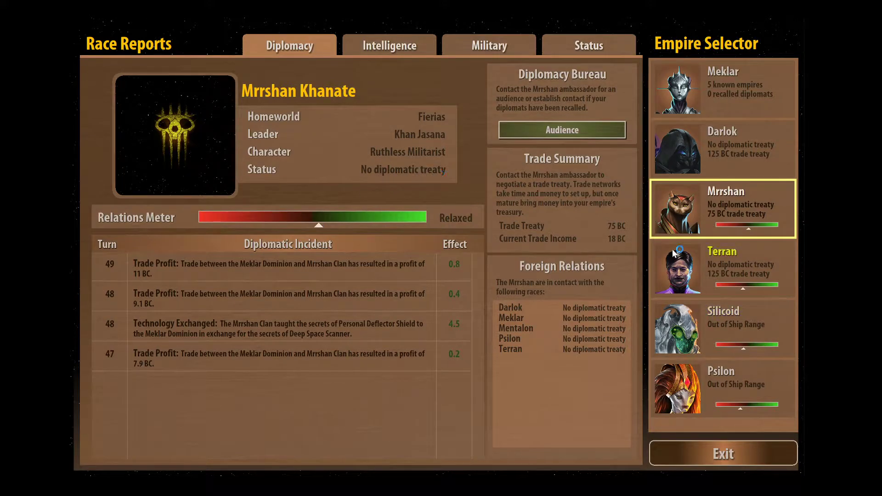
pyautogui.click(674, 253)
pyautogui.click(557, 131)
pyautogui.click(278, 423)
pyautogui.click(274, 434)
# - Propose a tech exchange to the Mrrshan, decline their offer, and leave the race reports
pyautogui.click(683, 172)
pyautogui.click(674, 208)
pyautogui.click(561, 131)
pyautogui.click(246, 416)
pyautogui.click(275, 409)
pyautogui.click(266, 423)
pyautogui.click(275, 456)
pyautogui.click(740, 457)
# - Review the research overview, then select the two scouts orbiting Gigatron
pyautogui.click(601, 455)
pyautogui.click(713, 437)
pyautogui.click(410, 264)
pyautogui.click(395, 149)
pyautogui.click(416, 132)
pyautogui.click(418, 131)
# - Send one of the two Gigatron scouts to Meklon
pyautogui.moveTo(416, 102); pyautogui.dragTo(351, 178)
pyautogui.moveTo(318, 317); pyautogui.dragTo(432, 107)
pyautogui.rightClick(430, 93)
pyautogui.moveTo(477, 104); pyautogui.dragTo(439, 192)
pyautogui.click(461, 109)
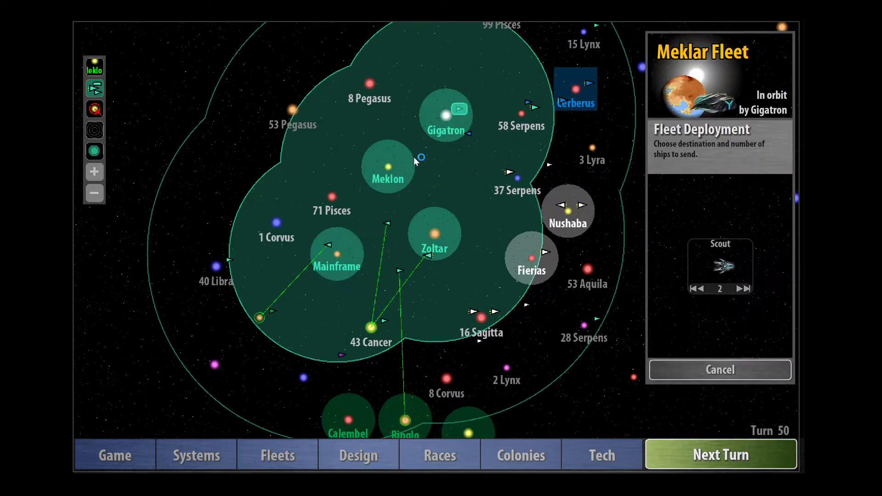
pyautogui.scroll(-1, 697, 263)
pyautogui.doubleClick(394, 172)
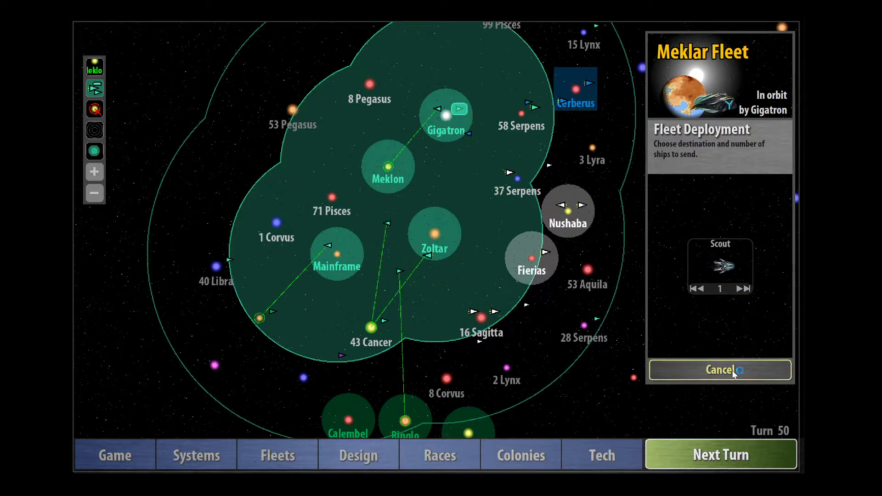
pyautogui.click(487, 233)
# - Check Mainframe and a nearby Meklar fleet, end the turn, and inspect the 58 Serpens fleet
pyautogui.moveTo(438, 287); pyautogui.dragTo(429, 218)
pyautogui.click(326, 189)
pyautogui.moveTo(438, 99); pyautogui.dragTo(428, 124)
pyautogui.click(368, 180)
pyautogui.press('Escape')
pyautogui.click(742, 456)
pyautogui.click(433, 199)
pyautogui.click(401, 138)
# - Inspect the 8 Pegasus system
pyautogui.press('Escape')
pyautogui.moveTo(457, 145)
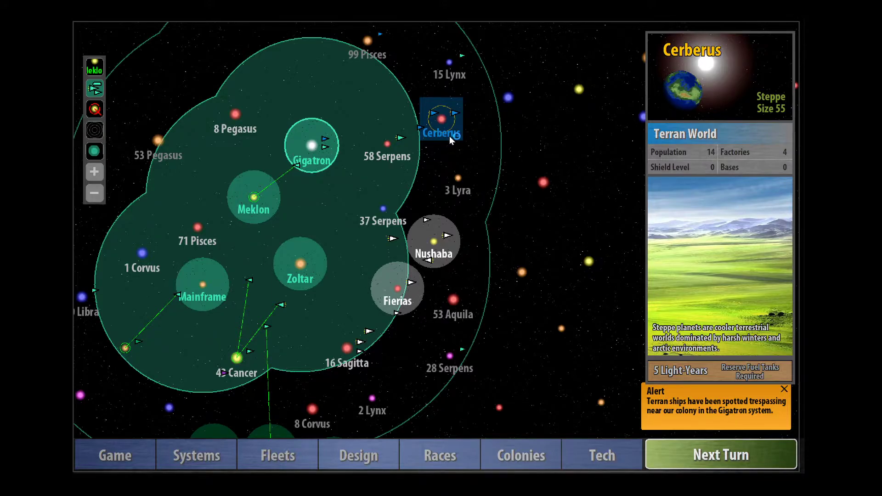
pyautogui.moveTo(466, 183)
pyautogui.moveTo(345, 202); pyautogui.dragTo(440, 177)
pyautogui.moveTo(330, 91)
pyautogui.click(336, 92)
# - Have Meklon build a Colony Ship every 2 years, leaving 170 RP for research
pyautogui.click(356, 169)
pyautogui.click(674, 327)
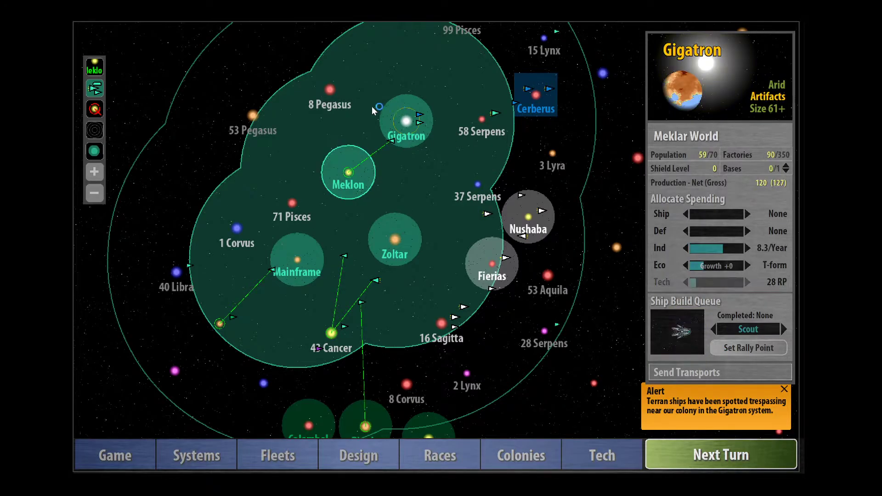
pyautogui.click(705, 282)
pyautogui.moveTo(724, 220); pyautogui.dragTo(707, 216)
pyautogui.scroll(-1, 713, 214)
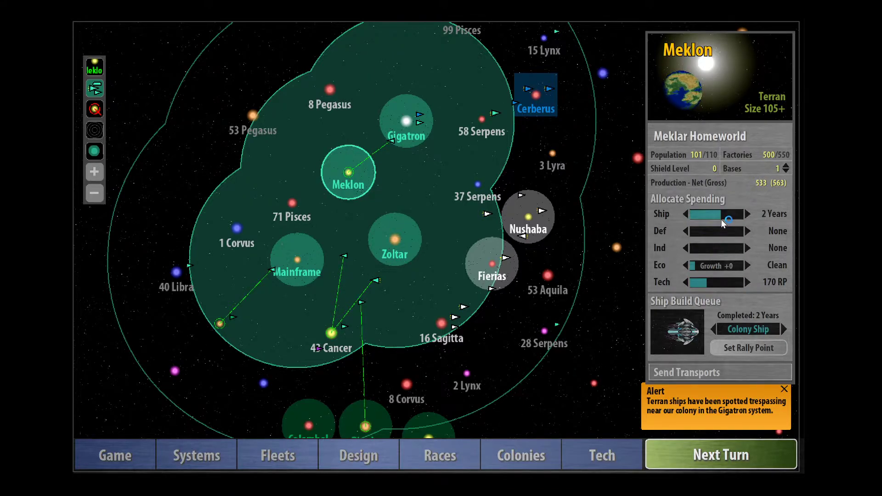
# - Dismiss the Terran trespassing alert, check the fleet bound for Meklon, and open race reports
pyautogui.click(784, 388)
pyautogui.click(399, 138)
pyautogui.click(450, 462)
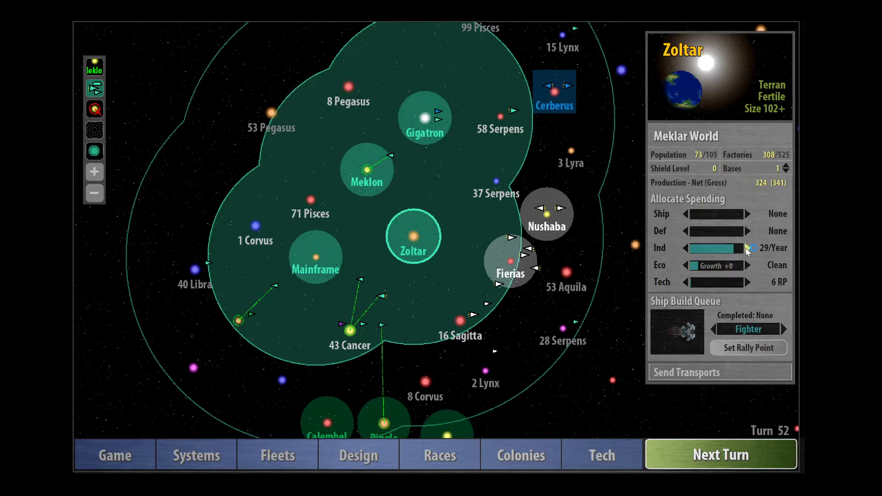
# - Review Mainframe's colony details and end turn 52
pyautogui.click(316, 259)
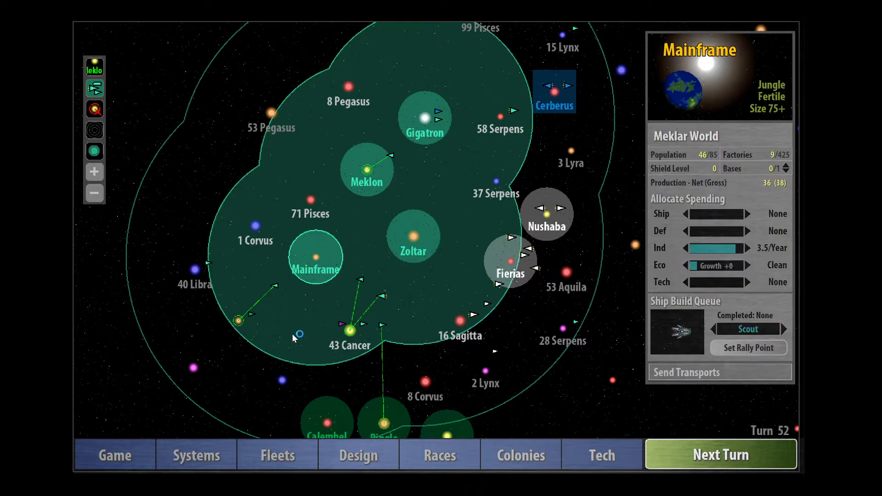
pyautogui.click(726, 455)
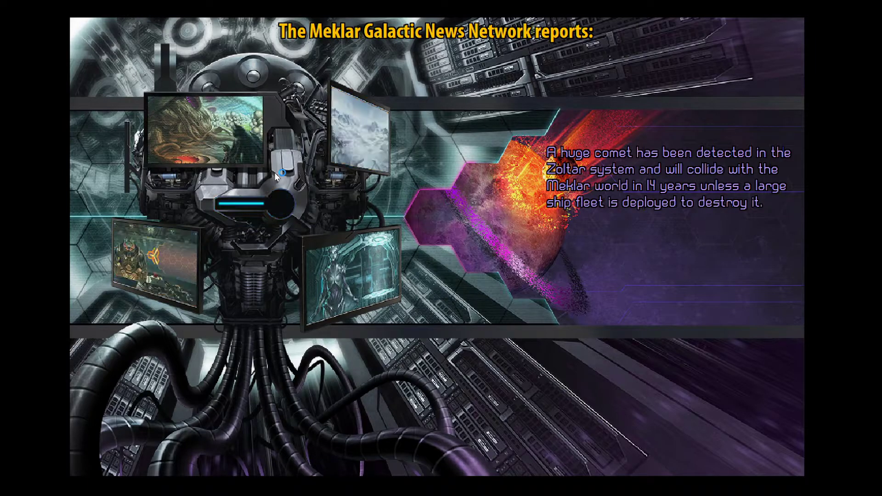
# - Dismiss the turn 53 Galactic News and the production summary for the new Colony Ship
pyautogui.click(346, 182)
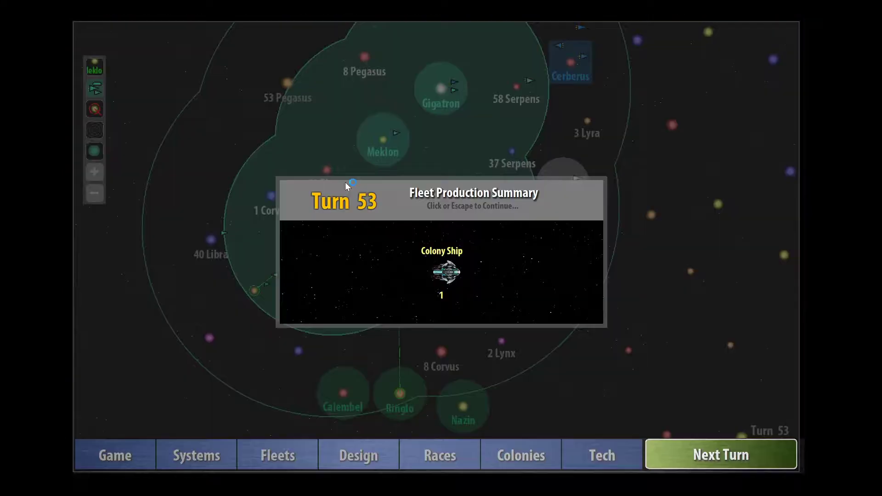
pyautogui.click(349, 252)
# - Try routing the Meklon scout and colony ship fleet to 8 Pegasus, then cancel the deployment
pyautogui.click(454, 169)
pyautogui.click(396, 217)
pyautogui.click(347, 147)
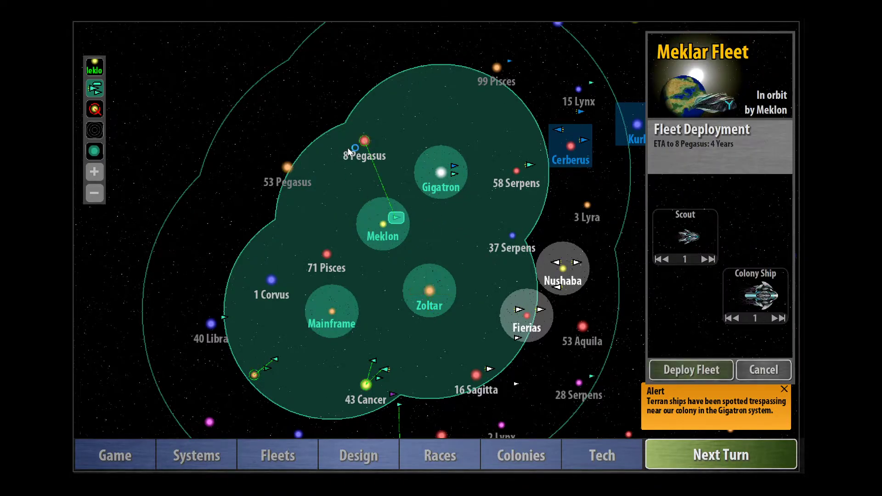
pyautogui.click(348, 146)
pyautogui.moveTo(402, 329); pyautogui.dragTo(364, 304)
pyautogui.click(332, 140)
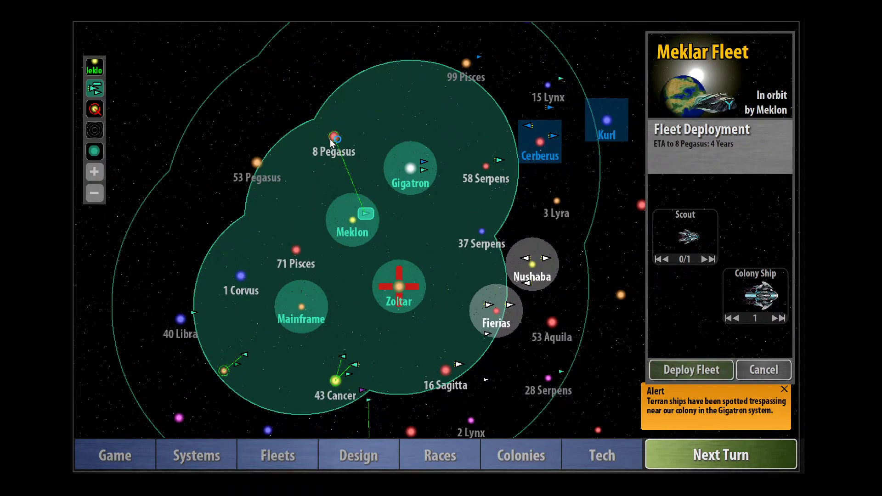
pyautogui.click(740, 369)
# - Inspect 58 Serpens and aim the reselected Meklon fleet at it, clearing the destination
pyautogui.click(486, 167)
pyautogui.press('Escape')
pyautogui.click(366, 213)
pyautogui.click(485, 161)
pyautogui.click(486, 167)
pyautogui.press('Escape')
pyautogui.click(366, 213)
pyautogui.click(333, 137)
pyautogui.press('Escape')
# - Keep one scout, deploy the Meklon fleet to 58 Serpens (6-year ETA), then select Zoltar
pyautogui.click(675, 235)
pyautogui.click(686, 247)
pyautogui.doubleClick(487, 167)
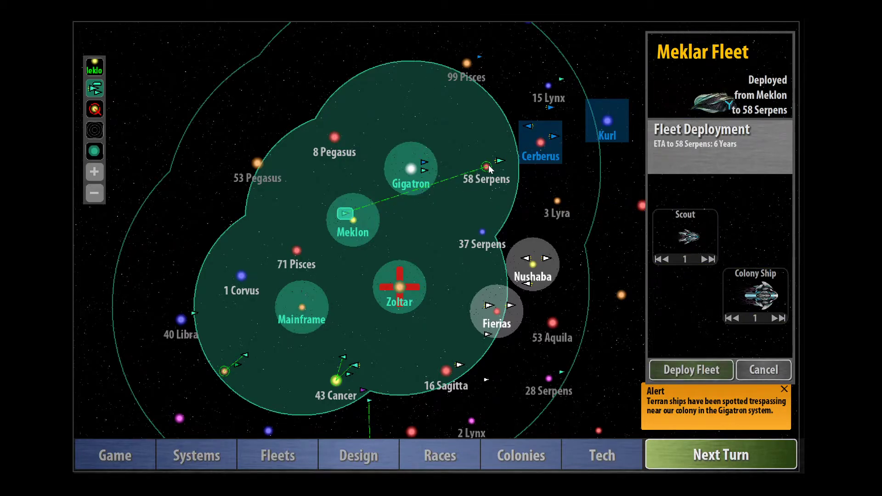
pyautogui.click(760, 369)
pyautogui.click(431, 227)
pyautogui.click(399, 284)
# - Shift research points toward Weapons on the Technology screen
pyautogui.click(611, 464)
pyautogui.moveTo(677, 352); pyautogui.dragTo(729, 357)
pyautogui.click(719, 439)
# - Put Meklon's spending almost entirely into technology with a small ecology share, and close the Terran trespass alert
pyautogui.click(735, 281)
pyautogui.click(719, 266)
pyautogui.click(605, 458)
pyautogui.click(667, 454)
pyautogui.click(736, 285)
pyautogui.click(704, 267)
pyautogui.click(784, 389)
# - Lock Gigatron's ecology allocation, then review the Meklon and Mainframe colonies
pyautogui.click(404, 179)
pyautogui.click(668, 267)
pyautogui.click(354, 224)
pyautogui.moveTo(426, 239); pyautogui.dragTo(461, 256)
pyautogui.click(345, 324)
pyautogui.moveTo(391, 312); pyautogui.dragTo(355, 262)
# - End turn 53 and retreat the scout from the combat at 15 Lynx
pyautogui.click(371, 255)
pyautogui.click(407, 138)
pyautogui.click(748, 466)
pyautogui.click(511, 303)
pyautogui.click(515, 296)
pyautogui.click(313, 456)
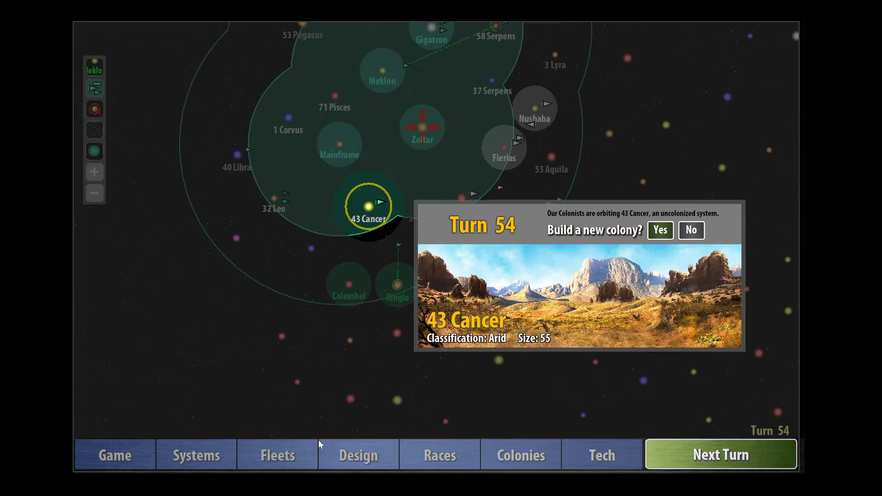
# - Colonize 43 Cancer and name the new colony 'Microchip'
pyautogui.click(660, 230)
pyautogui.write('Microchip')
pyautogui.press('Return')
# - Close the alert, equalize research allocations, then put all 1056 RP/Year on Weapons
pyautogui.click(784, 390)
pyautogui.moveTo(438, 63); pyautogui.dragTo(431, 39)
pyautogui.click(601, 455)
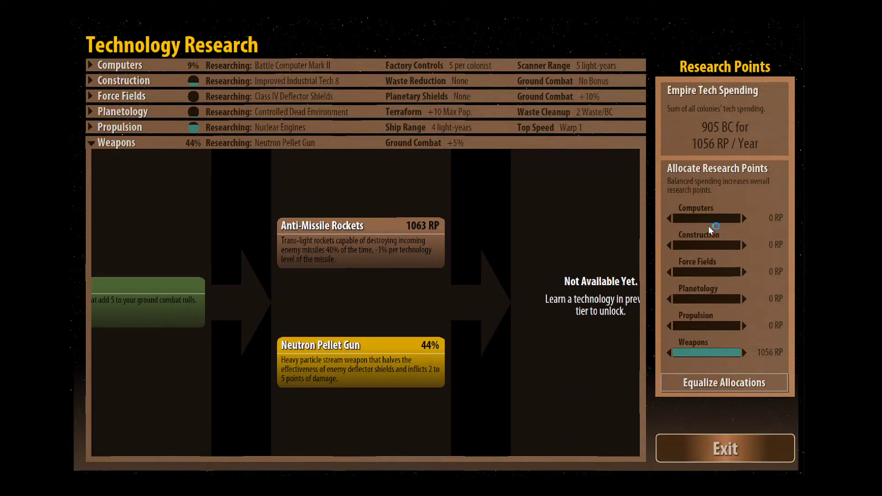
pyautogui.click(726, 384)
pyautogui.moveTo(696, 355); pyautogui.dragTo(741, 353)
pyautogui.click(724, 449)
pyautogui.moveTo(417, 208); pyautogui.dragTo(408, 231)
pyautogui.click(366, 165)
# - Raise Gigatron's industry spending to 5/Year, then end turn 54
pyautogui.click(412, 104)
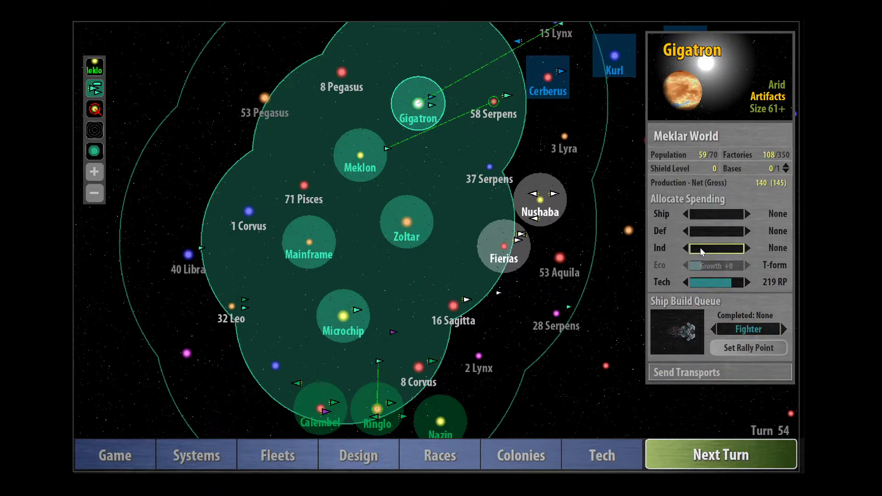
pyautogui.click(699, 247)
pyautogui.moveTo(699, 248); pyautogui.dragTo(703, 250)
pyautogui.click(407, 224)
pyautogui.click(752, 449)
# - Dismiss the Computers and Neutron Pellet Gun breakthroughs and choose Battle Computer Mark III as next research
pyautogui.click(753, 453)
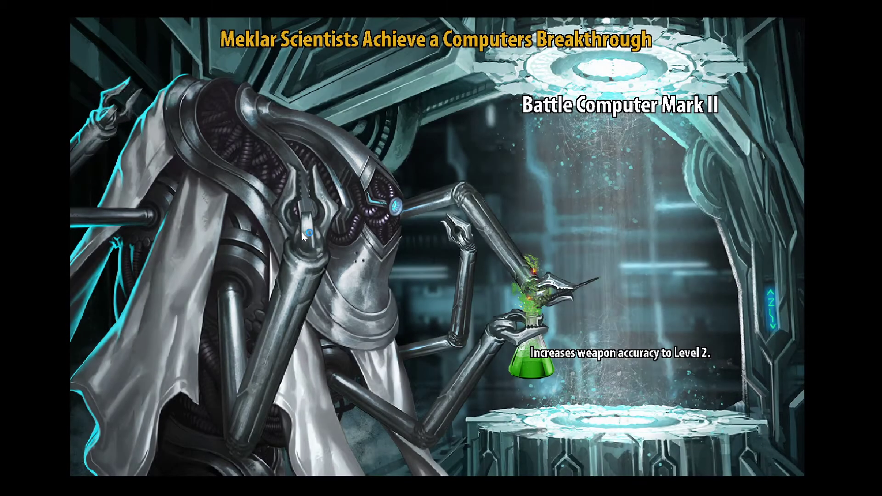
pyautogui.click(302, 232)
pyautogui.click(342, 237)
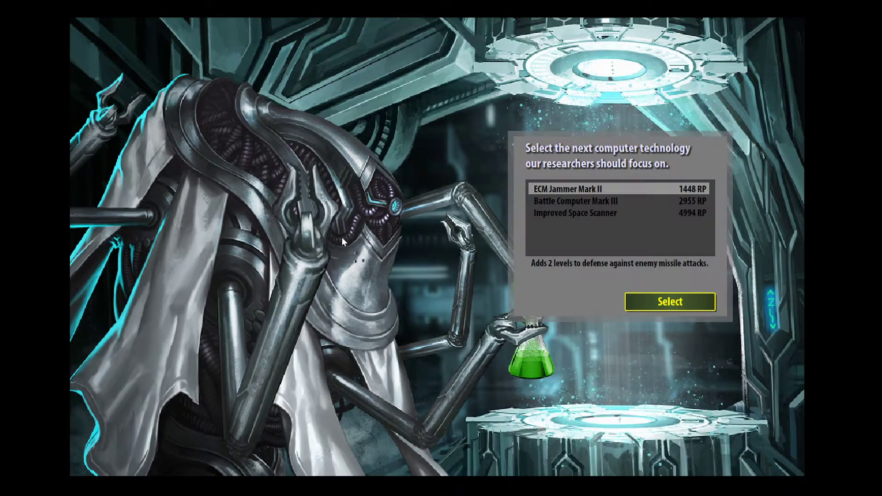
pyautogui.click(579, 200)
pyautogui.click(663, 300)
# - Choose Mass Driver as the next weapon research and dismiss the news report
pyautogui.click(568, 201)
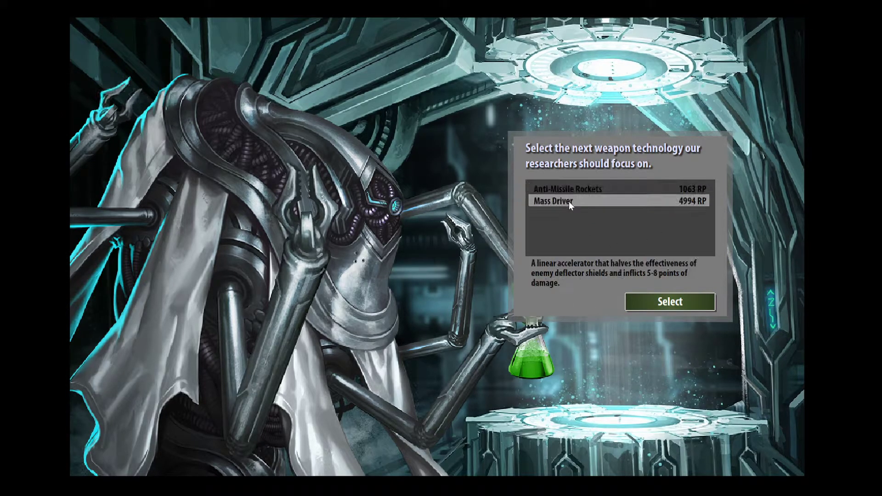
pyautogui.click(662, 307)
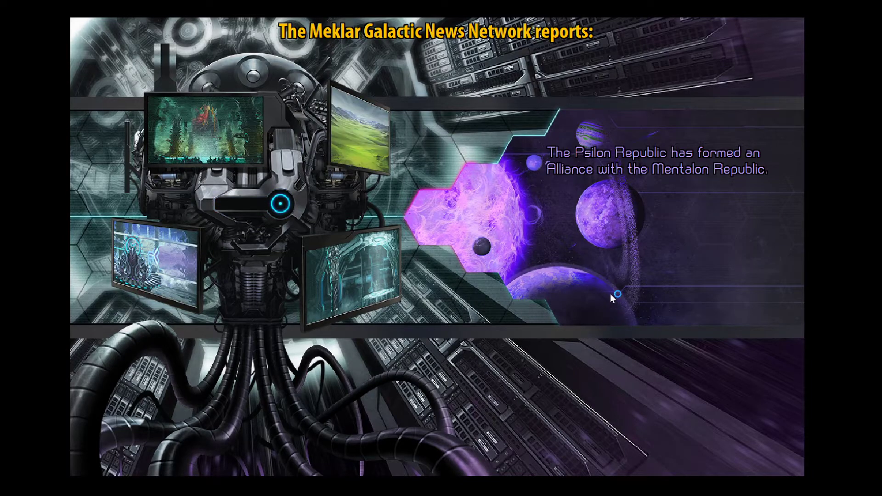
pyautogui.click(610, 295)
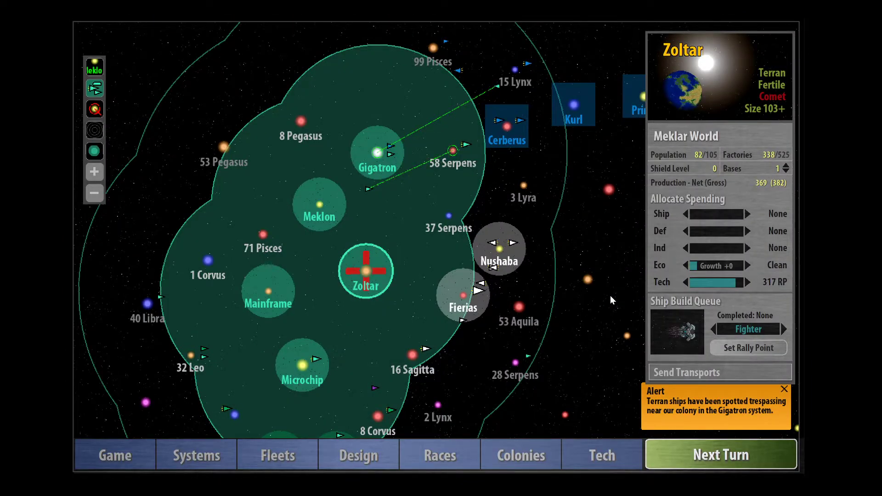
# - Zoom out, shift the star map, and close the Terran trespassing alert about Gigatron
pyautogui.scroll(-1, 488, 315)
pyautogui.moveTo(421, 256); pyautogui.dragTo(421, 227)
pyautogui.click(784, 389)
# - Raise Zoltar's ship spending to 3 per year and compare the Fighter and Bomber designs
pyautogui.click(738, 213)
pyautogui.click(364, 453)
pyautogui.click(693, 172)
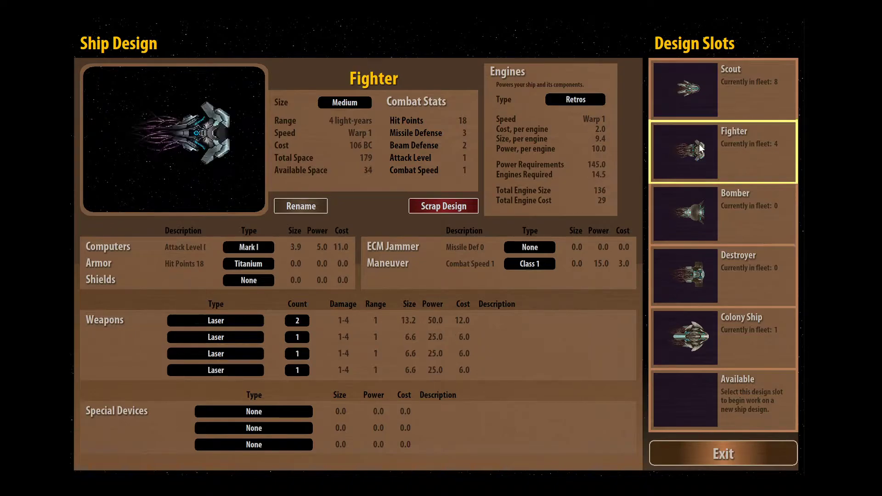
pyautogui.click(690, 216)
pyautogui.click(693, 160)
pyautogui.click(704, 216)
pyautogui.click(695, 153)
# - Scrap the Fighter design and set the new design's size back to Medium
pyautogui.click(458, 203)
pyautogui.click(391, 341)
pyautogui.click(349, 100)
pyautogui.click(358, 105)
pyautogui.click(723, 454)
pyautogui.click(387, 455)
pyautogui.click(347, 107)
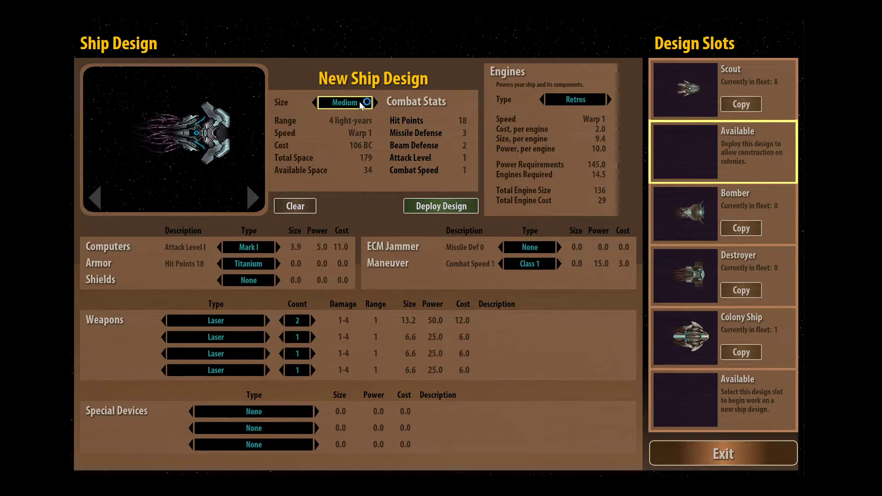
# - Leave the special device slot empty and equip Neutron Pellet Guns in weapon row 1
pyautogui.click(260, 411)
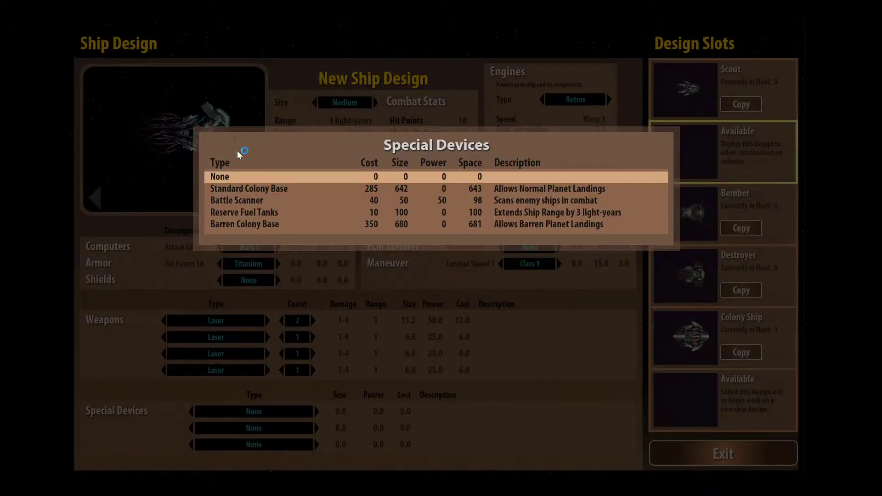
pyautogui.click(241, 177)
pyautogui.click(251, 322)
pyautogui.click(229, 241)
pyautogui.scroll(1, 258, 340)
pyautogui.scroll(-2, 258, 340)
pyautogui.click(265, 338)
# - Set weapon rows 2, 3 and 4 to None
pyautogui.click(245, 342)
pyautogui.click(202, 170)
pyautogui.click(248, 357)
pyautogui.click(203, 169)
pyautogui.click(227, 369)
pyautogui.click(204, 169)
# - Upgrade the computer to Mark II and adjust the shields and Neutron Pellet Gun count
pyautogui.click(268, 248)
pyautogui.click(251, 250)
pyautogui.click(251, 251)
pyautogui.click(251, 251)
pyautogui.click(268, 281)
pyautogui.click(301, 324)
pyautogui.click(250, 279)
# - Try a Nuclear Bomb, then a Laser in weapon row 2, before clearing it again
pyautogui.scroll(1, 298, 324)
pyautogui.scroll(-2, 301, 325)
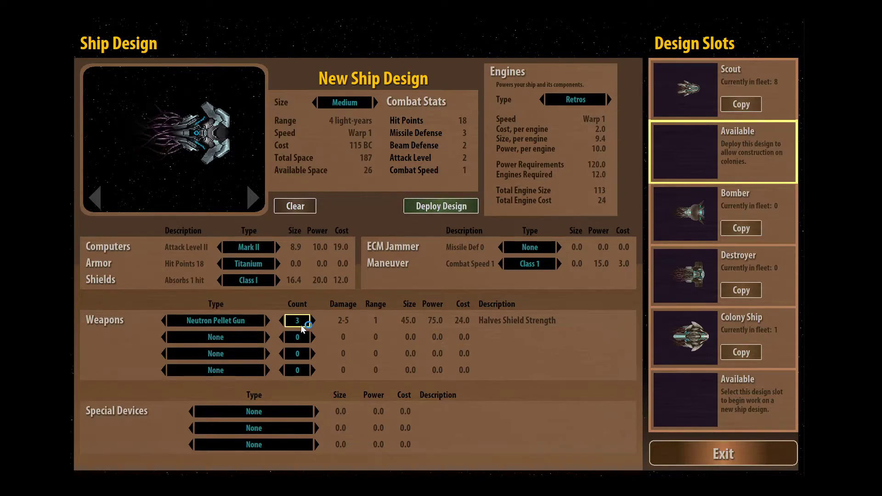
pyautogui.click(212, 337)
pyautogui.click(216, 180)
pyautogui.scroll(1, 306, 340)
pyautogui.scroll(-1, 306, 342)
pyautogui.click(248, 336)
pyautogui.click(209, 197)
pyautogui.scroll(1, 306, 341)
pyautogui.scroll(-1, 306, 342)
pyautogui.scroll(1, 260, 282)
pyautogui.scroll(-2, 260, 282)
pyautogui.click(239, 337)
pyautogui.click(230, 165)
pyautogui.scroll(1, 307, 325)
# - Deploy the finished ship design under the name NPG, creating NPG Destroyer 1
pyautogui.click(441, 205)
pyautogui.write('NPG')
pyautogui.press('Return')
# - Back on the galaxy map, raise Zoltar's Eco spending to Clean
pyautogui.click(710, 461)
pyautogui.moveTo(545, 161)
pyautogui.mouseDown()
pyautogui.moveTo(545, 202)
pyautogui.moveTo(544, 146)
pyautogui.mouseUp()
pyautogui.click(720, 269)
pyautogui.moveTo(326, 133); pyautogui.dragTo(341, 162)
pyautogui.click(299, 267)
# - Shift Meklon's spending toward ships and set its build order to NPG Destroyer 1
pyautogui.click(382, 258)
pyautogui.click(338, 197)
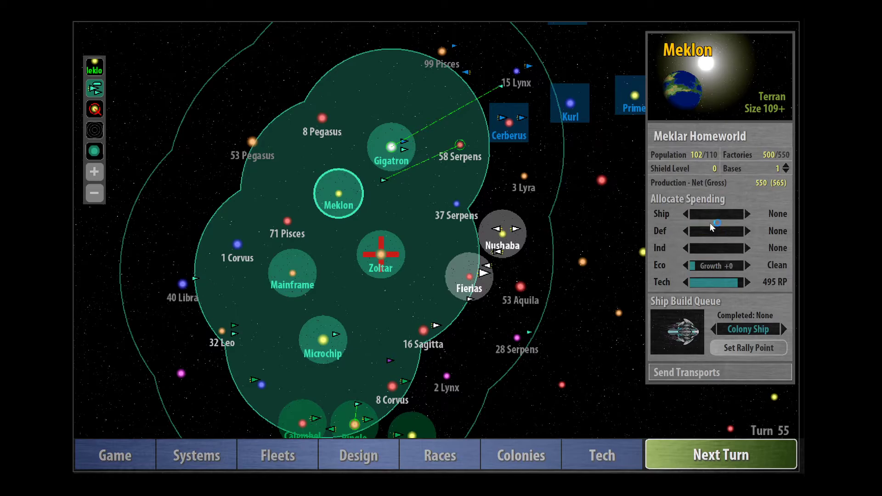
pyautogui.click(659, 265)
pyautogui.click(734, 214)
pyautogui.click(681, 322)
pyautogui.click(681, 324)
pyautogui.click(682, 330)
pyautogui.click(682, 337)
# - Rally Meklon's new ships at Zoltar and put most of Meklon's spending into ships
pyautogui.click(735, 357)
pyautogui.click(381, 254)
pyautogui.click(734, 282)
pyautogui.click(741, 215)
# - Boost Gigatron's industry spending while keeping a little research
pyautogui.click(390, 148)
pyautogui.moveTo(395, 196)
pyautogui.mouseDown()
pyautogui.moveTo(396, 237)
pyautogui.moveTo(433, 182)
pyautogui.moveTo(397, 204)
pyautogui.mouseUp()
pyautogui.click(734, 247)
pyautogui.click(698, 286)
pyautogui.moveTo(321, 403); pyautogui.dragTo(379, 299)
pyautogui.click(351, 225)
pyautogui.click(440, 210)
# - Send 10 population by transport from Zoltar to Microchip
pyautogui.click(730, 374)
pyautogui.click(709, 373)
pyautogui.click(711, 177)
pyautogui.click(684, 369)
# - Send 3 population by transport from Mainframe to Microchip
pyautogui.click(355, 224)
pyautogui.click(700, 372)
pyautogui.click(388, 287)
pyautogui.click(713, 172)
pyautogui.click(725, 370)
# - Inspect the fleet at Microchip, then reselect Zoltar and the Meklon homeworld
pyautogui.click(391, 293)
pyautogui.click(355, 222)
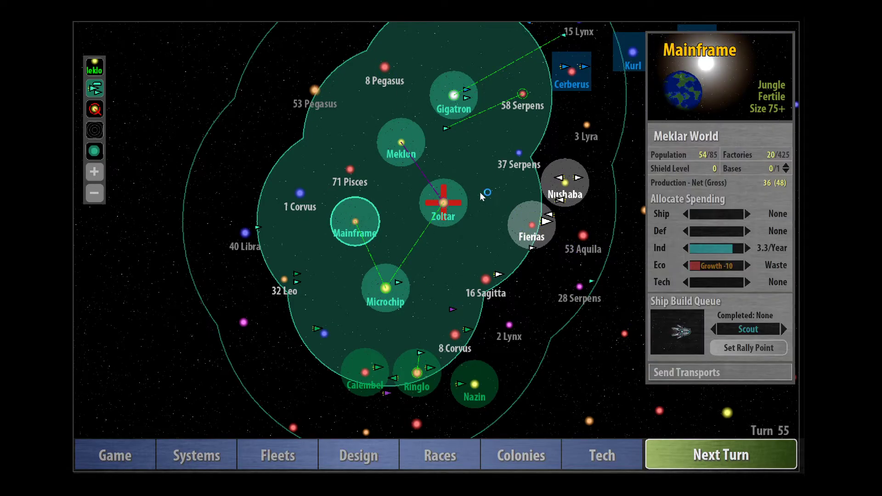
pyautogui.moveTo(428, 112)
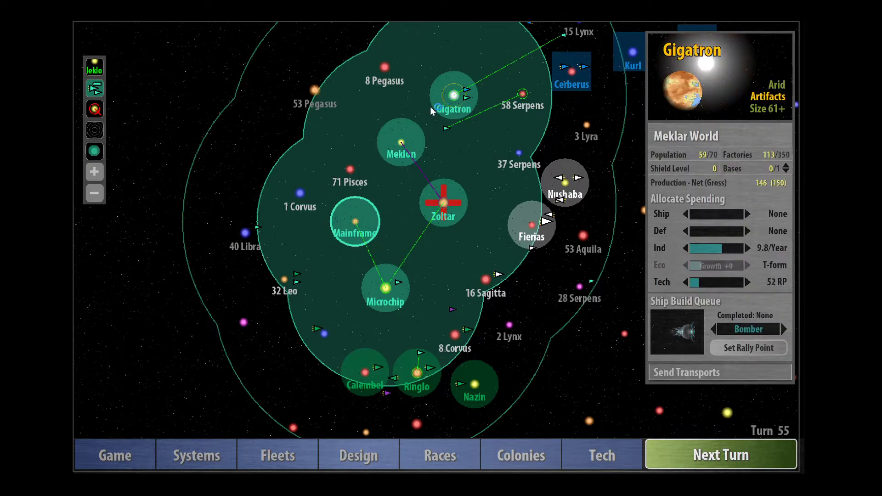
pyautogui.click(444, 201)
pyautogui.scroll(1, 721, 267)
pyautogui.click(401, 139)
pyautogui.moveTo(452, 164); pyautogui.dragTo(431, 215)
# - Advance to turn 56, enter the Scout battle and move the Scout forward
pyautogui.click(675, 455)
pyautogui.click(455, 357)
pyautogui.click(466, 272)
pyautogui.click(170, 238)
pyautogui.moveTo(786, 215)
# - Withdraw all ships from the battle, then inspect 32 Leo and its Darlok fleet
pyautogui.moveTo(630, 217)
pyautogui.click(267, 461)
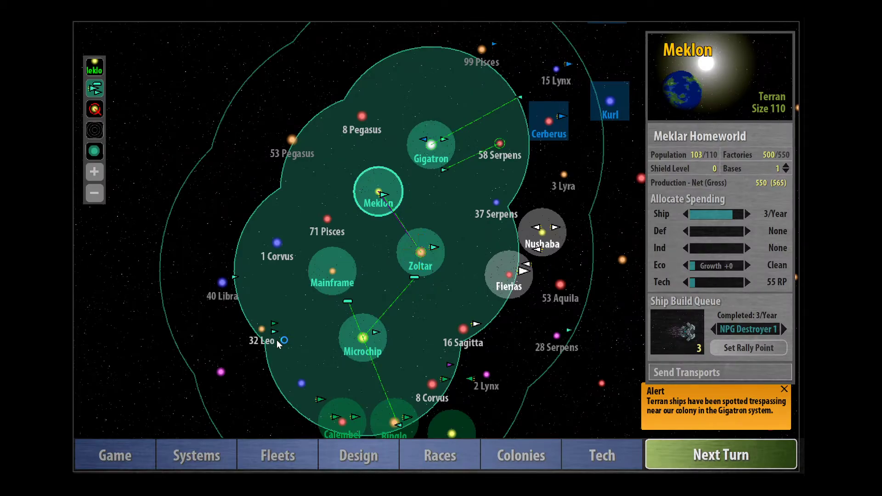
pyautogui.moveTo(254, 356); pyautogui.dragTo(197, 286)
pyautogui.click(209, 262)
pyautogui.click(296, 230)
pyautogui.click(280, 200)
pyautogui.click(222, 259)
pyautogui.click(210, 259)
# - Dismiss the Terran ships alert and switch Zoltar's production to NPG Destroyer 1
pyautogui.click(762, 403)
pyautogui.click(376, 189)
pyautogui.click(386, 73)
pyautogui.click(334, 127)
pyautogui.click(375, 181)
pyautogui.click(686, 344)
pyautogui.moveTo(226, 240); pyautogui.dragTo(234, 284)
# - End the turn, then inspect Kurl, Deneva, Prime and Cerberus north-east of Zoltar
pyautogui.click(715, 455)
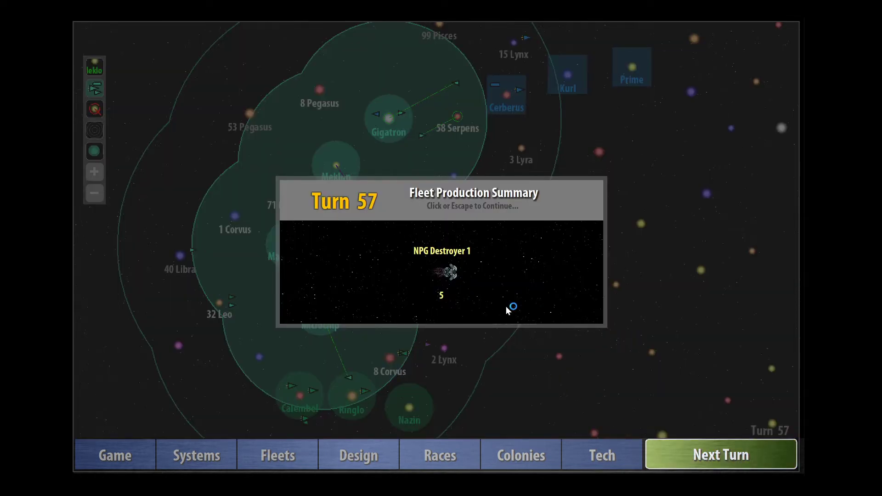
pyautogui.click(507, 311)
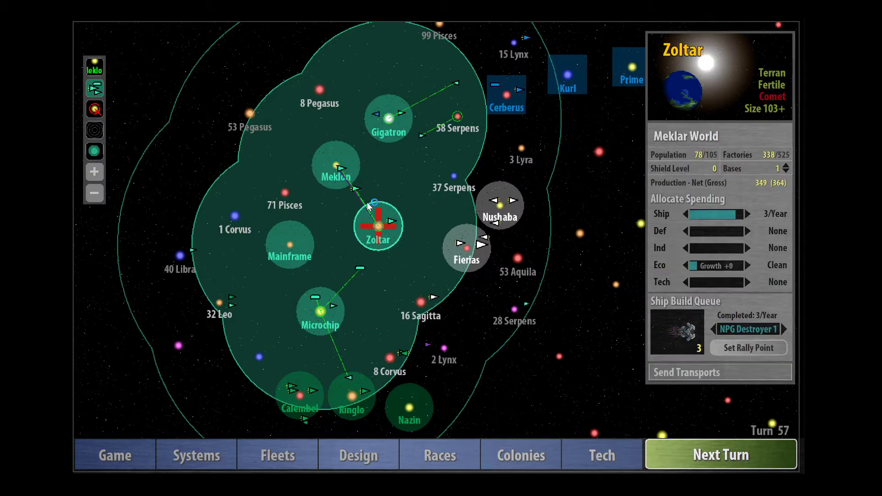
pyautogui.moveTo(373, 59); pyautogui.dragTo(256, 166)
pyautogui.click(434, 206)
pyautogui.click(429, 107)
pyautogui.click(431, 205)
pyautogui.click(416, 110)
pyautogui.click(497, 197)
pyautogui.click(430, 207)
pyautogui.click(372, 226)
pyautogui.click(431, 206)
pyautogui.click(495, 197)
pyautogui.click(505, 354)
# - Recheck Deneva, Kurl and Cerberus, then pan the map back around Zoltar
pyautogui.moveTo(539, 377); pyautogui.dragTo(531, 360)
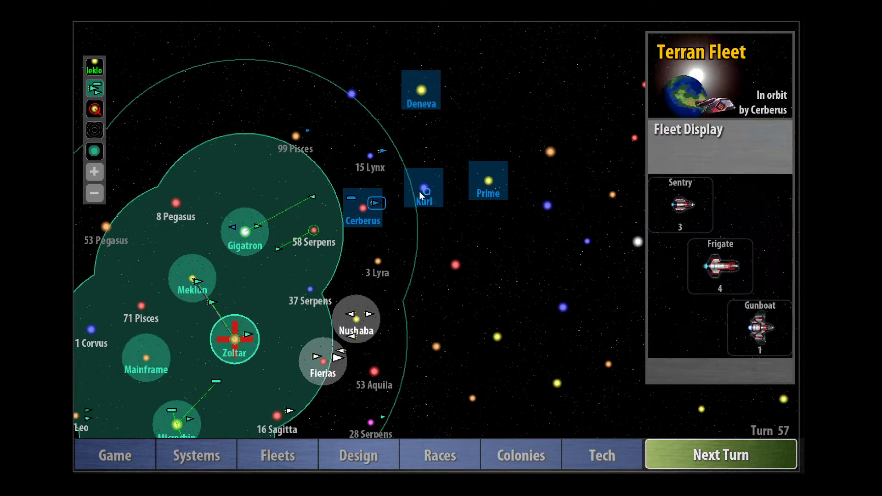
pyautogui.click(421, 91)
pyautogui.click(423, 189)
pyautogui.click(363, 206)
pyautogui.click(429, 188)
pyautogui.press('Escape')
pyautogui.moveTo(427, 318); pyautogui.dragTo(618, 96)
pyautogui.moveTo(500, 130); pyautogui.dragTo(379, 373)
pyautogui.press('Down')
pyautogui.press('Left')
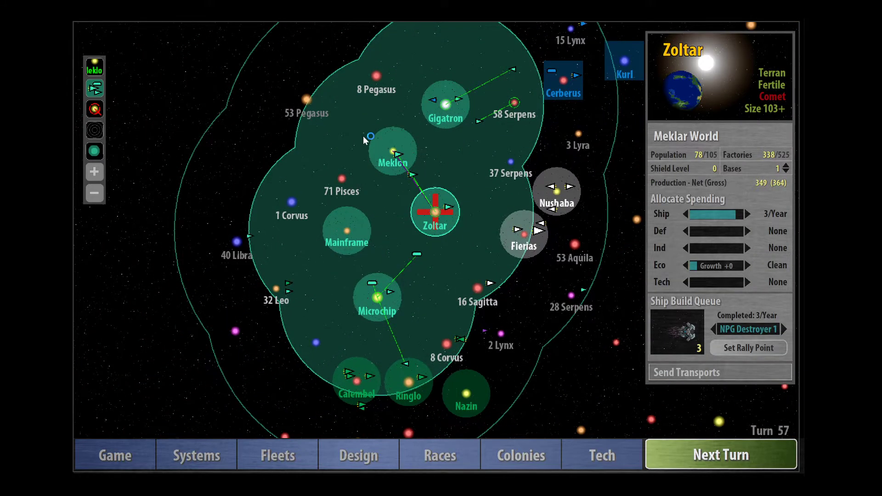
# - Inspect the Terran fleet at Cerberus, end the turn, and dismiss the comet and production reports
pyautogui.click(439, 107)
pyautogui.click(737, 450)
pyautogui.click(603, 219)
pyautogui.click(529, 288)
# - Review the fleet bound for Zoltar and the Zoltar, Meklon, Microchip and Mainframe colonies
pyautogui.click(397, 157)
pyautogui.click(435, 214)
pyautogui.click(435, 212)
pyautogui.click(435, 212)
pyautogui.click(391, 150)
pyautogui.click(391, 150)
pyautogui.click(435, 212)
pyautogui.click(356, 233)
pyautogui.click(373, 308)
pyautogui.click(391, 144)
pyautogui.click(359, 235)
# - Send 8 population by transport from Mainframe to Microchip
pyautogui.click(680, 372)
pyautogui.click(377, 299)
pyautogui.click(723, 175)
pyautogui.click(723, 175)
pyautogui.click(690, 373)
pyautogui.click(784, 390)
# - Raise Mainframe's Eco spending to Clean and briefly visit the ship design screen
pyautogui.click(720, 266)
pyautogui.click(381, 465)
pyautogui.click(722, 457)
pyautogui.moveTo(580, 432)
# - Review the race reports' Intelligence and Status comparison charts, then return to the map
pyautogui.click(479, 464)
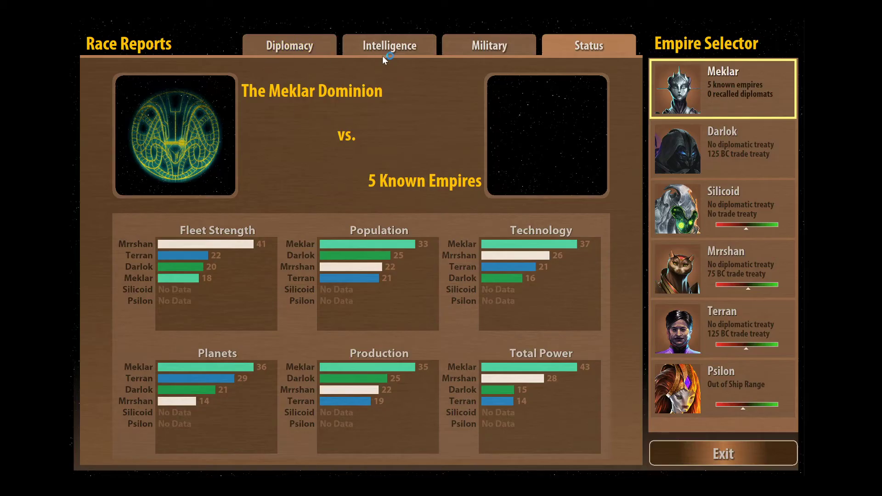
pyautogui.click(382, 50)
pyautogui.click(575, 42)
pyautogui.click(390, 50)
pyautogui.click(730, 453)
# - Select the blue star below Microchip and pan across the southern colonies
pyautogui.click(159, 433)
pyautogui.moveTo(552, 311); pyautogui.dragTo(572, 86)
pyautogui.moveTo(423, 224)
pyautogui.mouseDown()
pyautogui.moveTo(480, 357)
pyautogui.moveTo(470, 327)
pyautogui.moveTo(423, 320)
pyautogui.mouseUp()
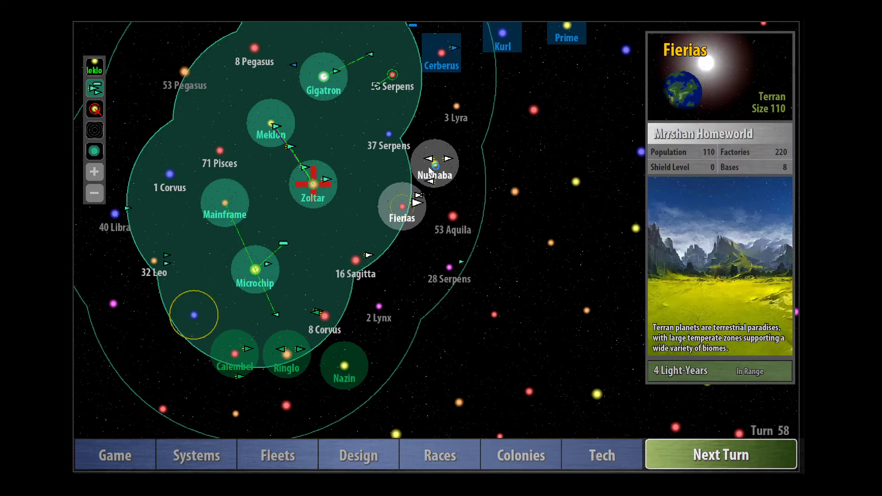
# - Reposition the map around the colonies and advance to turn 59
pyautogui.scroll(2, 452, 127)
pyautogui.moveTo(255, 310); pyautogui.dragTo(461, 262)
pyautogui.scroll(-2, 445, 265)
pyautogui.click(707, 455)
pyautogui.click(483, 274)
# - Found the colony at 58 Serpens and name it Pentium
pyautogui.click(660, 230)
pyautogui.write('Pentium')
pyautogui.press('Return')
# - Send the scout orbiting Pentium to the red unexplored star
pyautogui.click(453, 182)
pyautogui.click(581, 222)
pyautogui.click(768, 378)
# - Switch Gigatron's ship build to a Colony Ship and raise its Ship spending
pyautogui.click(421, 97)
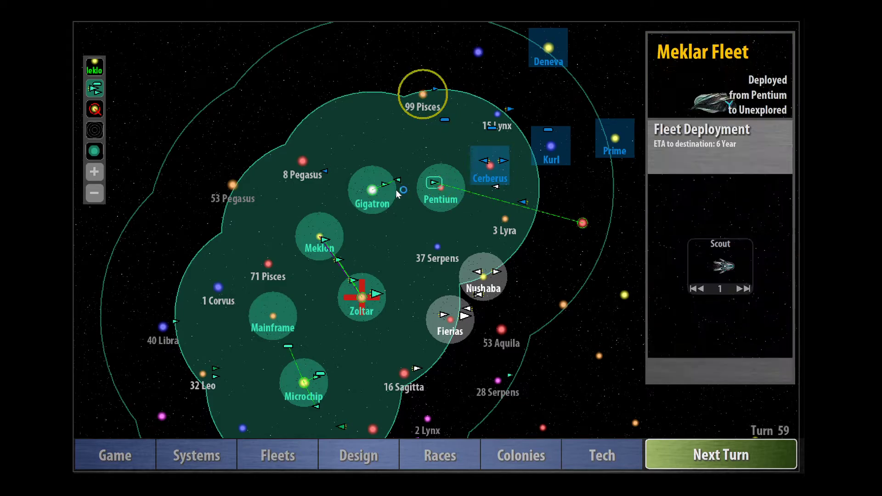
pyautogui.click(370, 185)
pyautogui.click(685, 348)
pyautogui.click(685, 348)
pyautogui.click(685, 348)
pyautogui.click(685, 347)
pyautogui.click(685, 348)
pyautogui.click(730, 214)
# - End the turn and dismiss the fleet production summary
pyautogui.scroll(1, 721, 216)
pyautogui.moveTo(380, 324); pyautogui.dragTo(417, 259)
pyautogui.click(698, 455)
pyautogui.click(391, 276)
# - Review the NPG Destroyer 1 ships at Zoltar, then select the Mainframe colony
pyautogui.click(414, 228)
pyautogui.click(661, 241)
pyautogui.click(450, 284)
pyautogui.click(310, 252)
pyautogui.scroll(-2, 718, 269)
pyautogui.scroll(1, 718, 269)
pyautogui.scroll(2, 731, 248)
# - Step through the Zoltar, Mainframe, Microchip and Pentium colonies
pyautogui.scroll(1, 732, 266)
pyautogui.click(359, 178)
pyautogui.click(413, 228)
pyautogui.click(398, 232)
pyautogui.click(679, 85)
pyautogui.click(679, 85)
pyautogui.click(681, 86)
pyautogui.click(681, 86)
# - Check Gigatron, Meklon, Mainframe and Pentium, and the fleet bound for Zoltar
pyautogui.moveTo(298, 250); pyautogui.dragTo(392, 188)
pyautogui.click(395, 149)
pyautogui.click(343, 196)
pyautogui.click(299, 278)
pyautogui.click(393, 149)
pyautogui.click(462, 146)
pyautogui.click(393, 152)
pyautogui.click(347, 195)
pyautogui.click(337, 196)
pyautogui.click(337, 196)
pyautogui.click(339, 193)
# - Ship 9 population by transport from Meklon to Pentium
pyautogui.click(730, 373)
pyautogui.click(454, 154)
pyautogui.click(718, 174)
pyautogui.click(690, 370)
# - Raise Meklon's ecology spending to Clean
pyautogui.click(467, 147)
pyautogui.click(343, 194)
pyautogui.click(705, 270)
# - End the turn, dismiss the production summary and pan around the galaxy map
pyautogui.click(711, 452)
pyautogui.click(496, 335)
pyautogui.moveTo(413, 310); pyautogui.dragTo(382, 232)
pyautogui.moveTo(341, 359)
pyautogui.moveTo(555, 143); pyautogui.dragTo(529, 281)
pyautogui.moveTo(217, 258); pyautogui.dragTo(246, 188)
# - Open Races and switch to the Status tab's empire comparison charts
pyautogui.click(439, 454)
pyautogui.click(589, 48)
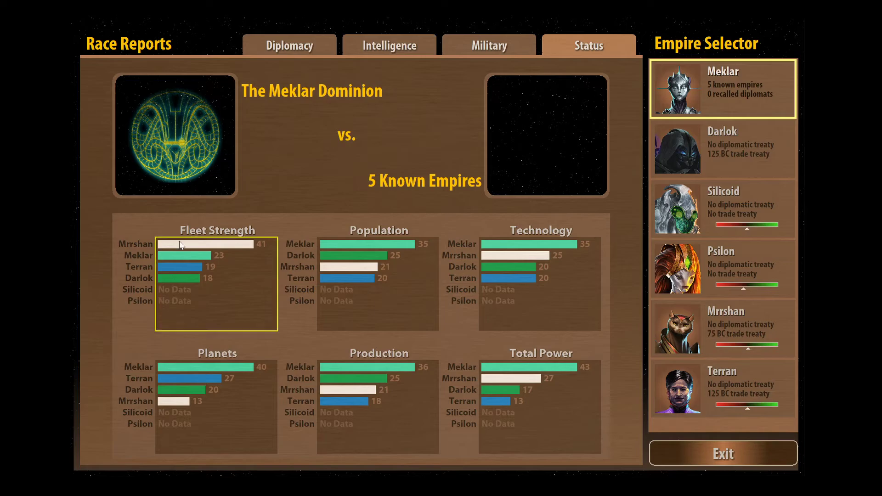
# - Close the race reports and cycle Gigatron's build past NPG Destroyer 1 and Scout back to Colony Ship
pyautogui.click(723, 453)
pyautogui.click(366, 254)
pyautogui.click(310, 188)
pyautogui.click(375, 146)
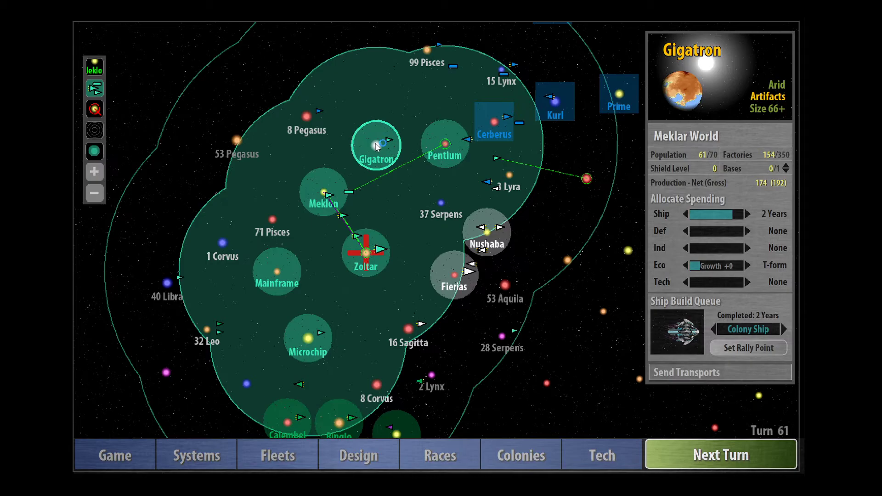
pyautogui.click(685, 337)
pyautogui.click(684, 338)
pyautogui.click(684, 336)
pyautogui.click(683, 338)
pyautogui.click(684, 339)
# - Recheck Zoltar and Gigatron, end the turn and dismiss the fleet production summary
pyautogui.click(367, 254)
pyautogui.click(376, 145)
pyautogui.click(721, 454)
pyautogui.click(491, 300)
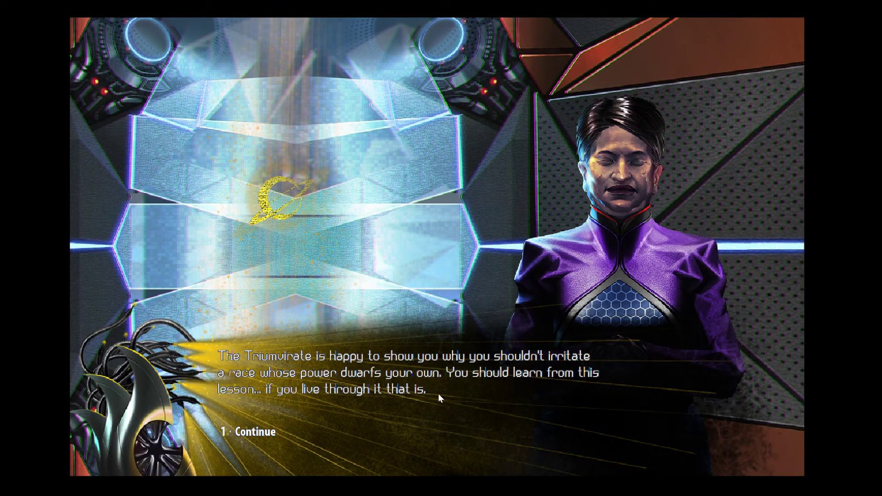
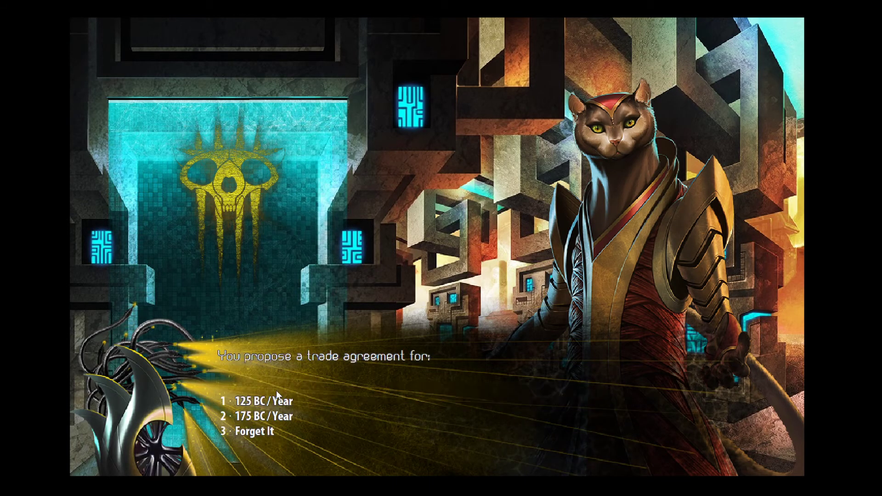
# - Decline the Mrrshan trade offer and propose a non-aggression pact, which is refused
pyautogui.click(275, 435)
pyautogui.click(272, 379)
pyautogui.click(282, 390)
pyautogui.click(284, 415)
pyautogui.click(280, 455)
# - In an audience with the Psilon Republic, sign a 150 BC per year trade treaty
pyautogui.click(679, 323)
pyautogui.click(540, 124)
pyautogui.click(267, 420)
pyautogui.click(287, 402)
pyautogui.click(276, 432)
pyautogui.click(274, 424)
# - Propose to the Psilon a joint declaration of war against the Terrans, then end the audience
pyautogui.click(275, 394)
pyautogui.click(286, 418)
pyautogui.click(286, 416)
pyautogui.click(285, 412)
pyautogui.click(281, 436)
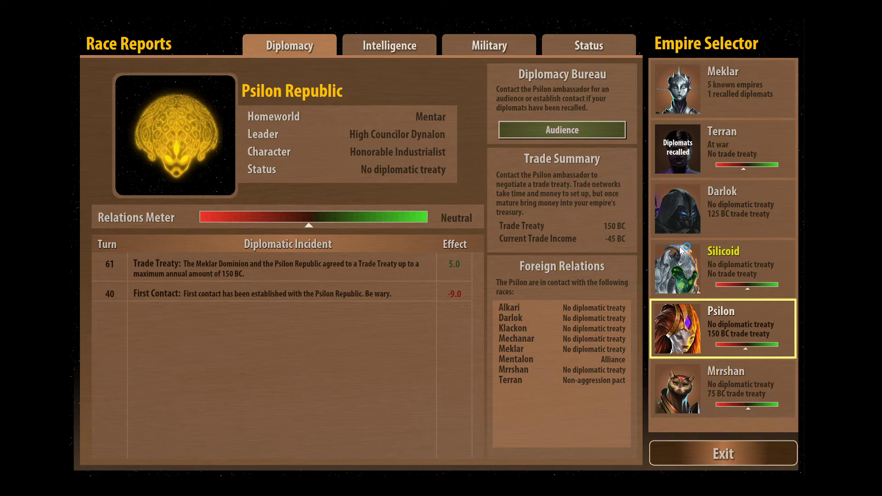
# - Review the Silicoid Imperium and Terran Triumvirate reports, then return to the galaxy map
pyautogui.click(682, 274)
pyautogui.click(672, 146)
pyautogui.click(685, 454)
# - Select the Meklar fleet of 32 NPG Destroyer 1 ships and 4 Bombers orbiting Zoltar
pyautogui.scroll(1, 457, 136)
pyautogui.click(380, 254)
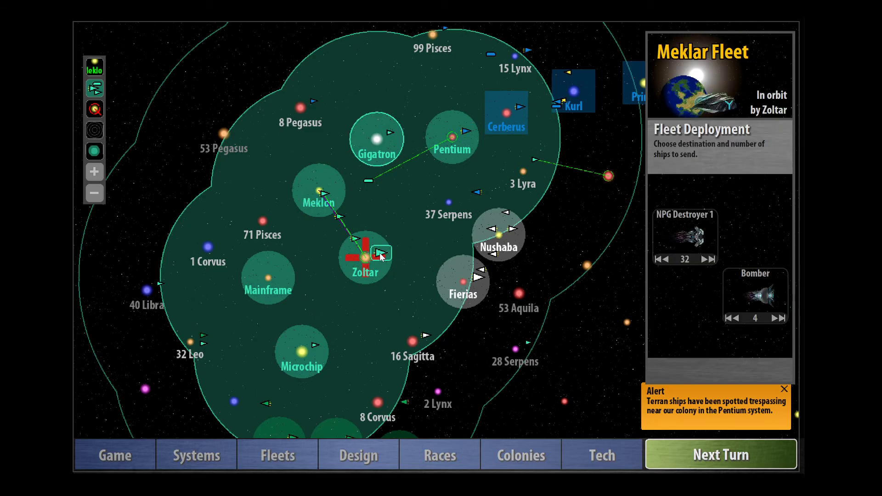